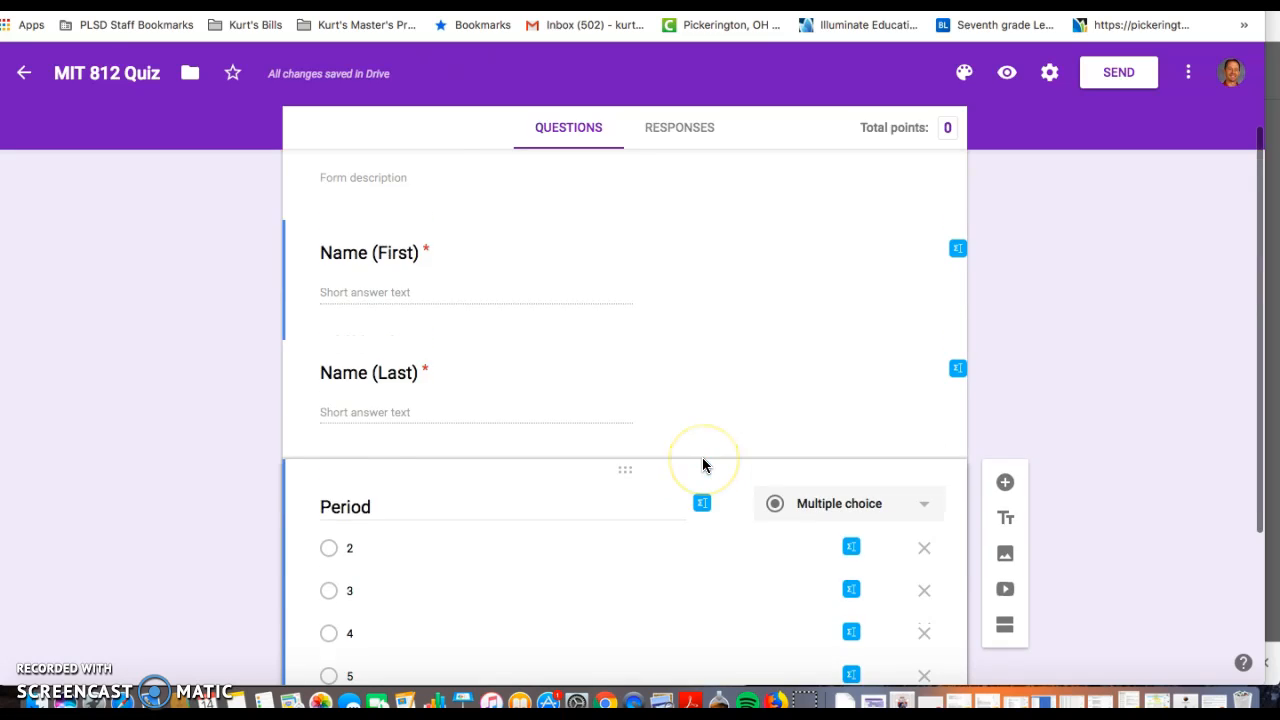
- Review the form's existing first name, last name and Period questions, including the Period answer choices
scroll(702, 458, "down", 1)
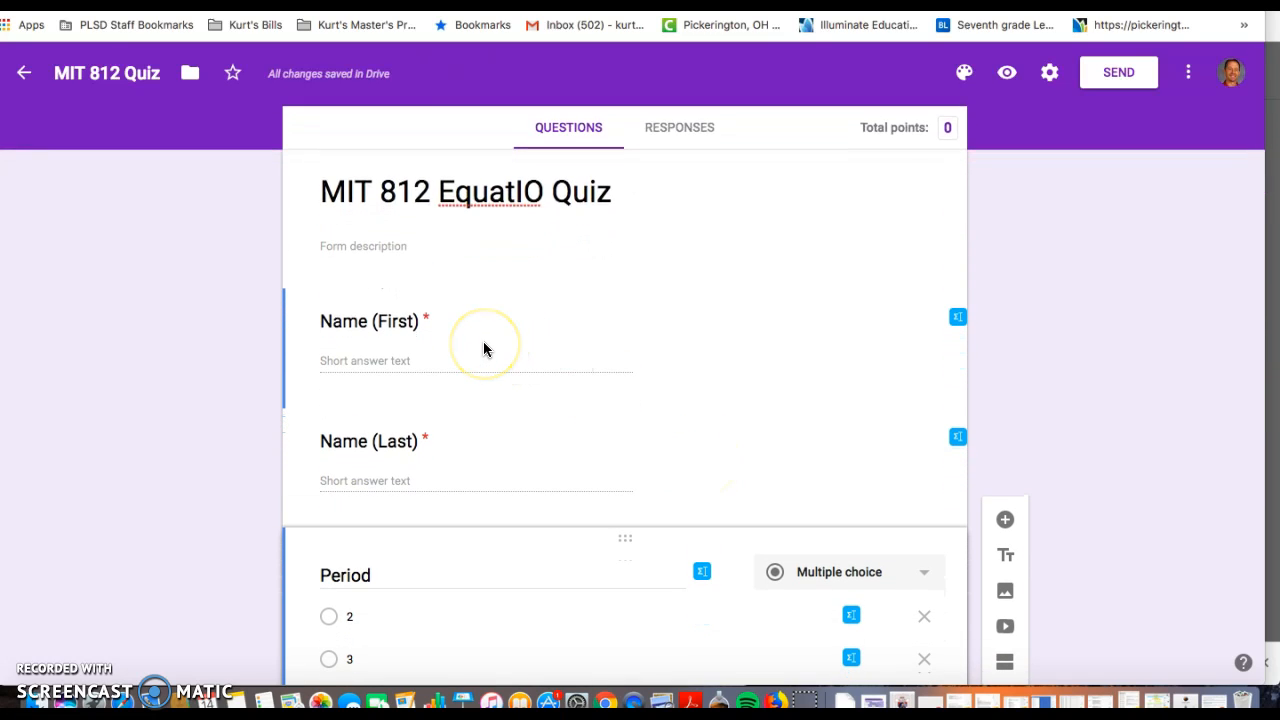
scroll(443, 343, "down", 1)
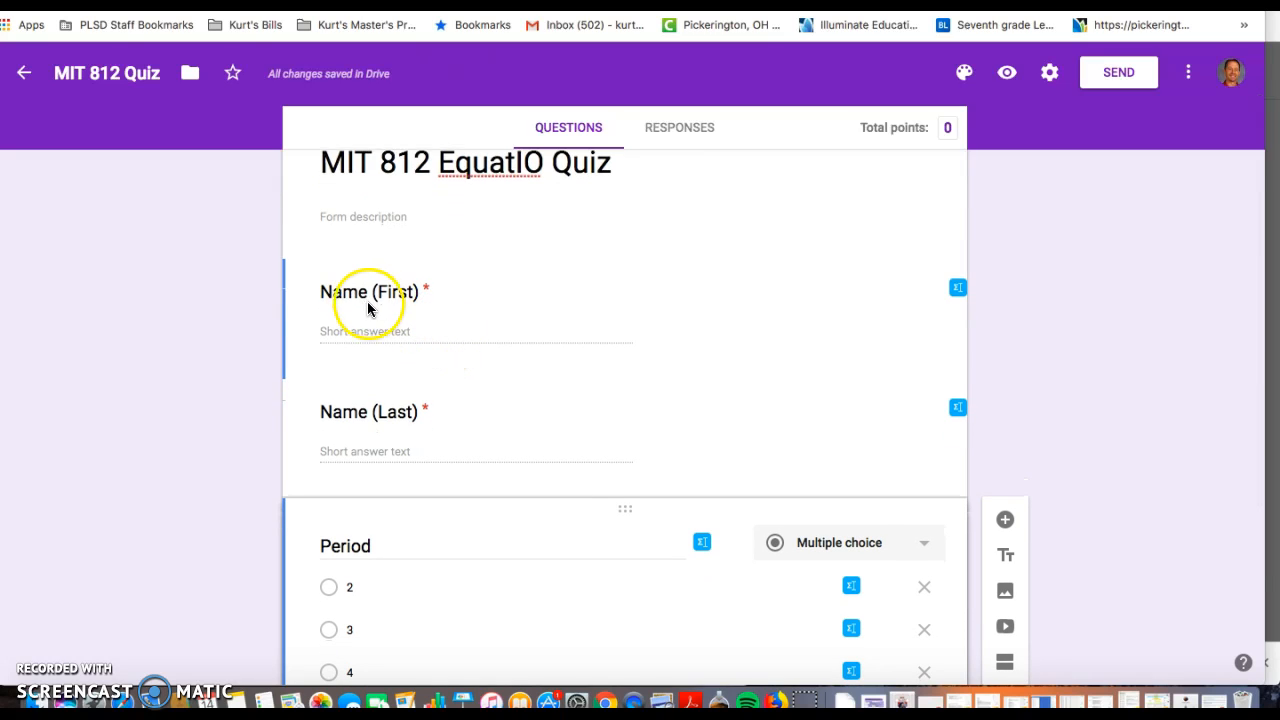
scroll(423, 438, "down", 1)
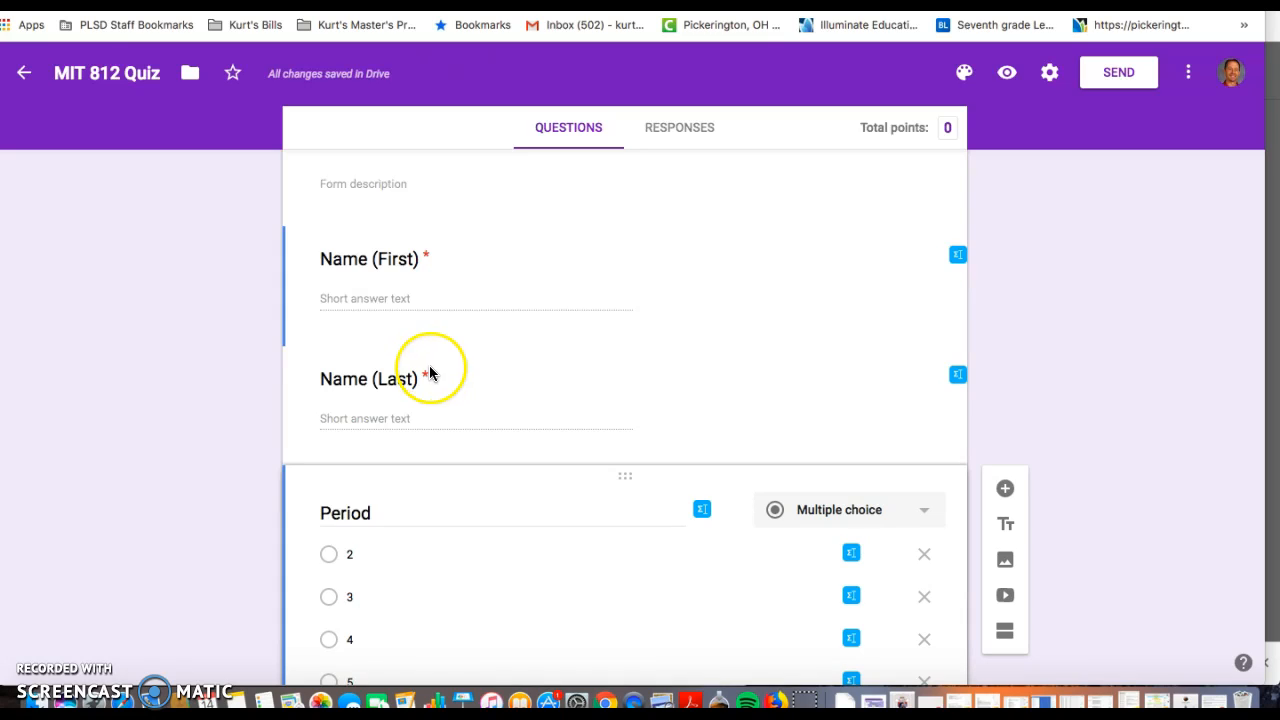
scroll(428, 397, "down", 4)
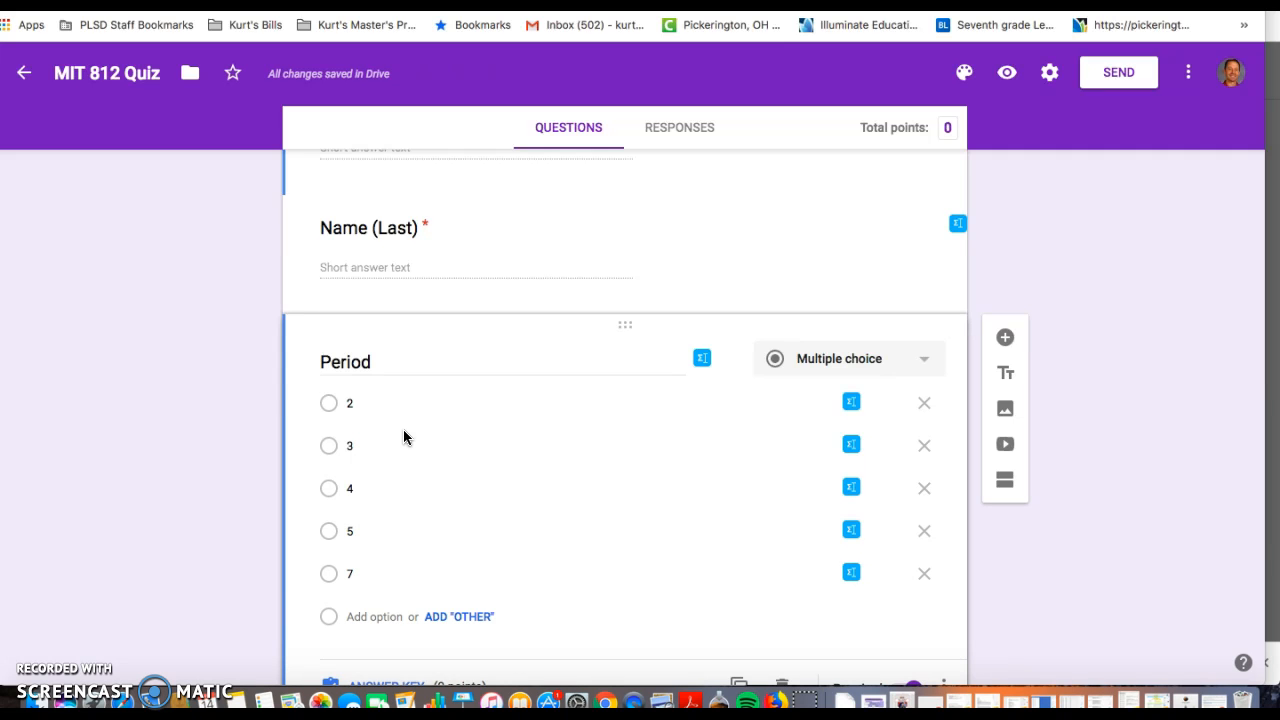
scroll(403, 437, "down", 2)
scroll(403, 437, "up", 2)
scroll(403, 437, "down", 1)
scroll(403, 437, "down", 1)
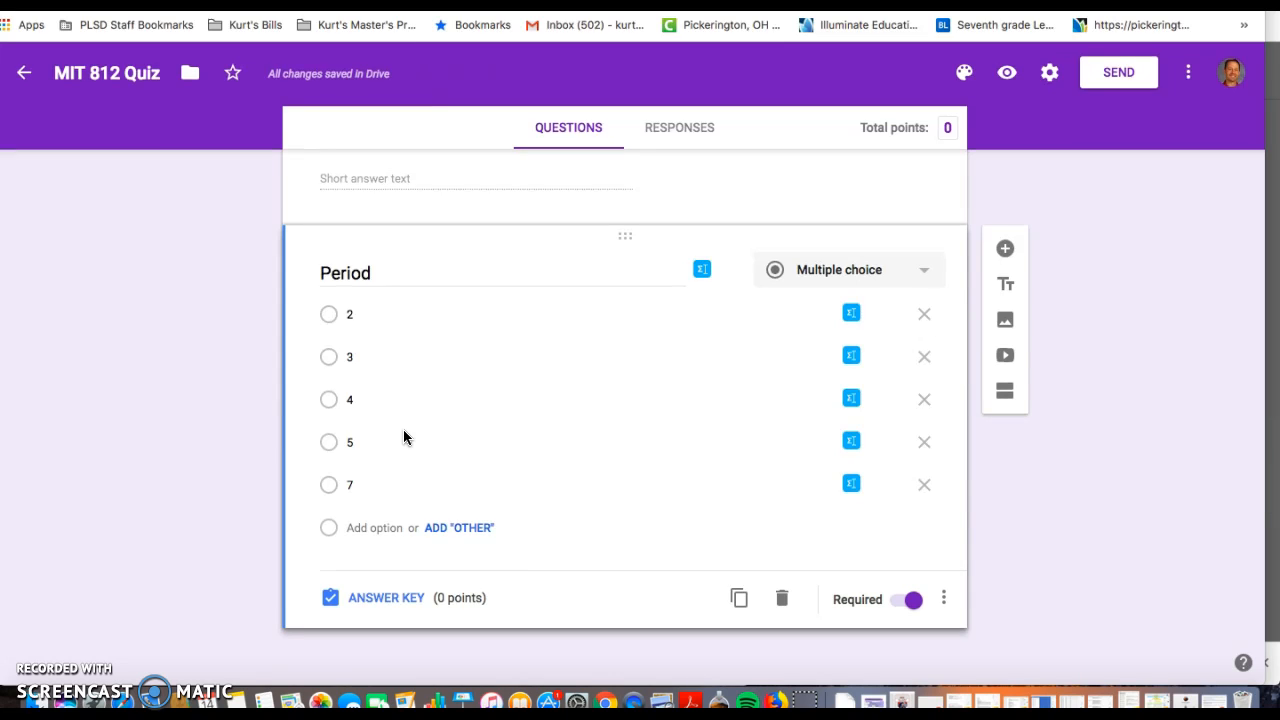
- Add a multiple-choice question titled "#1)" and insert the EquatIO math expression 2/3 + 3/4 into it
left_click(1005, 250)
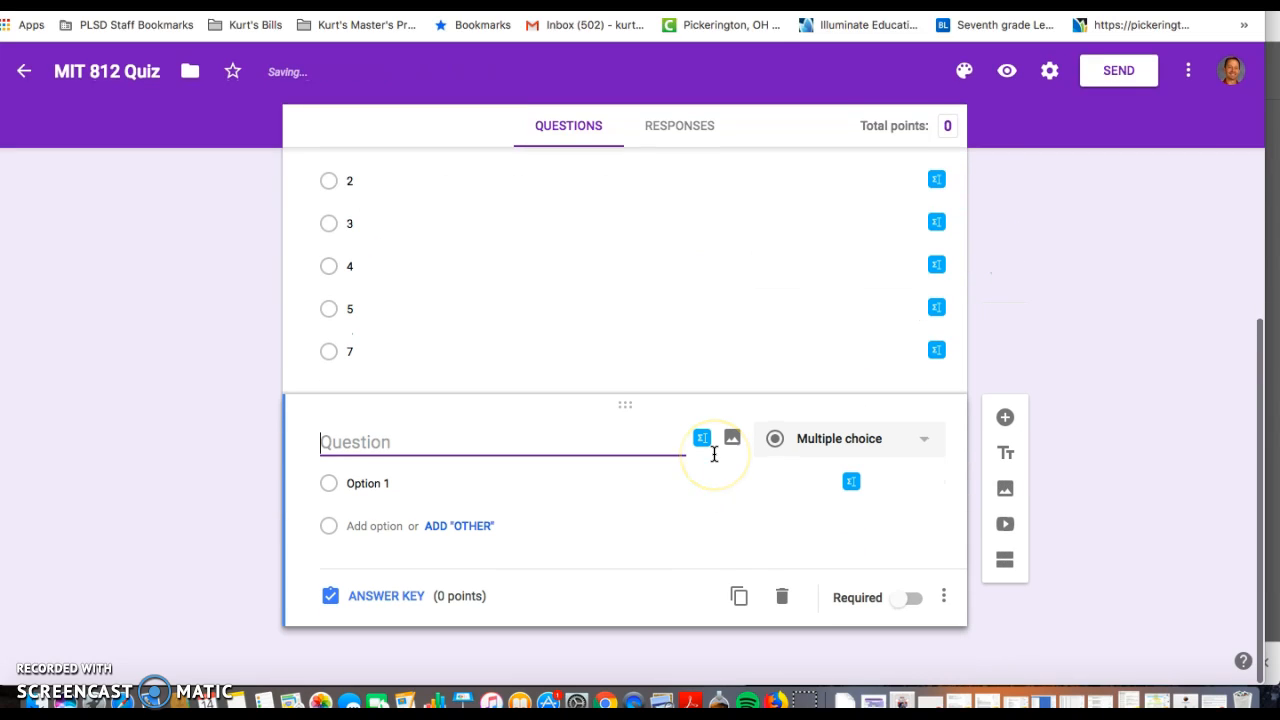
type("#1)")
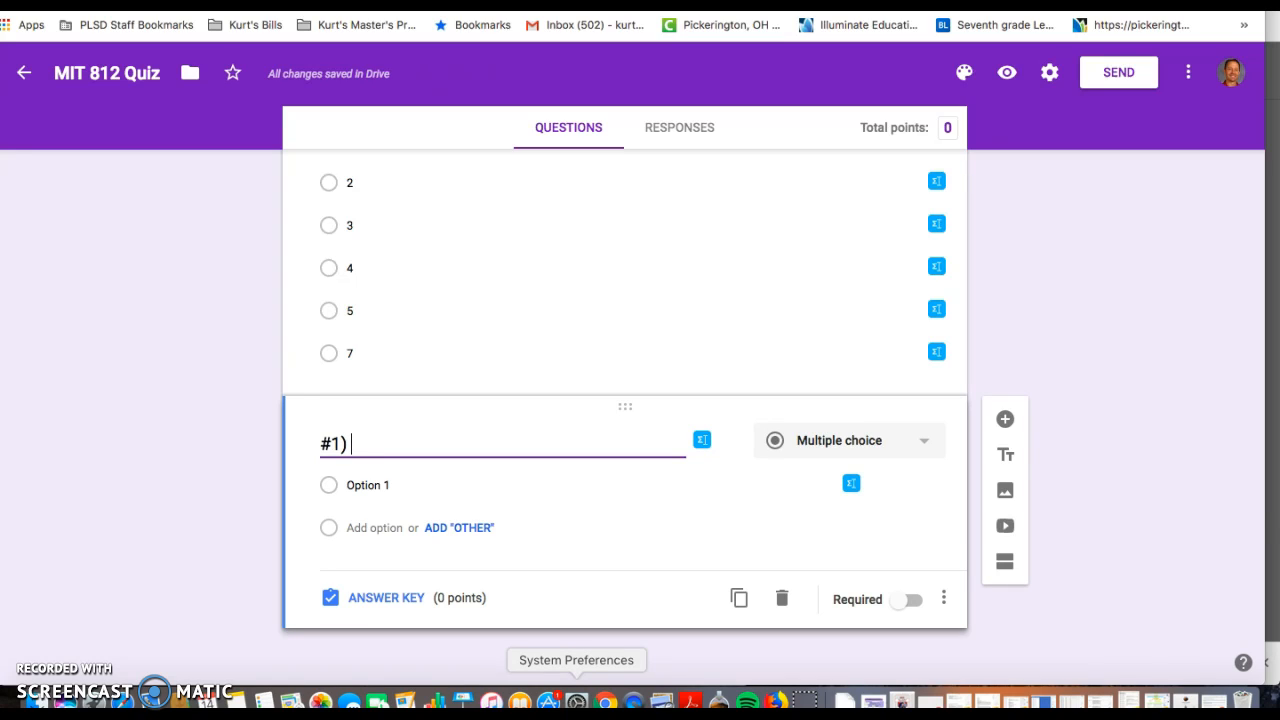
left_click(702, 441)
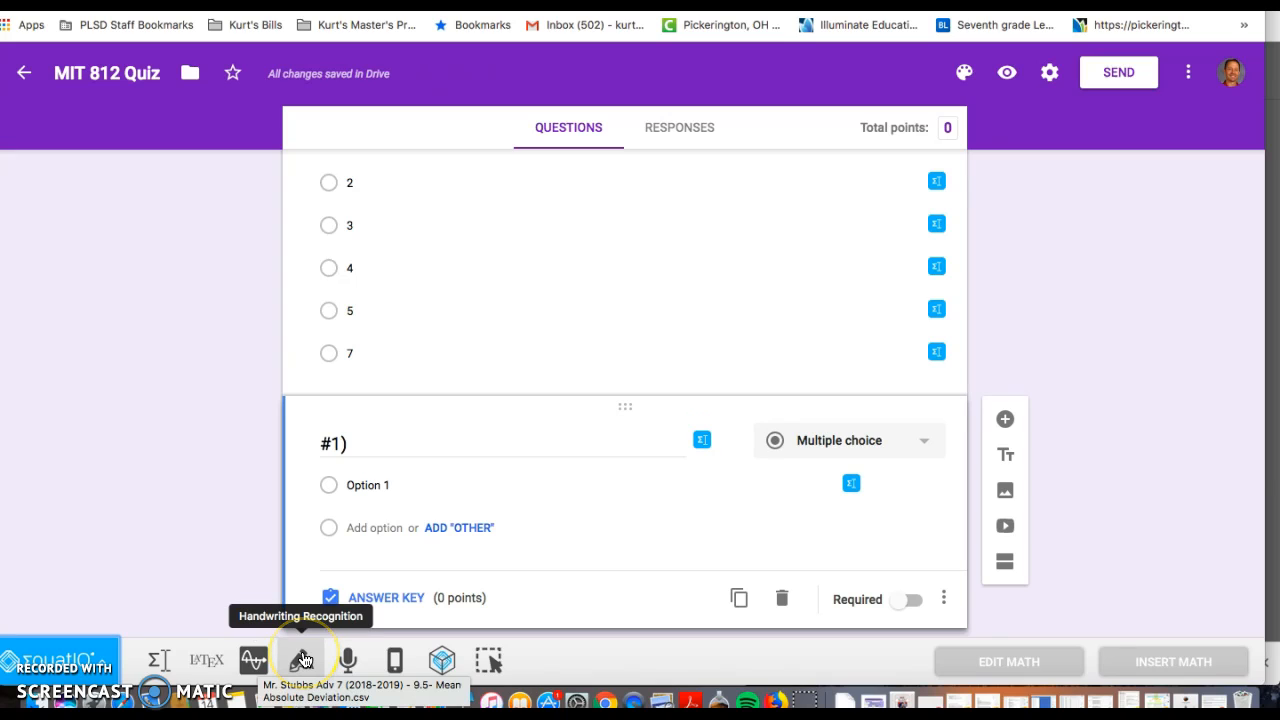
left_click(157, 663)
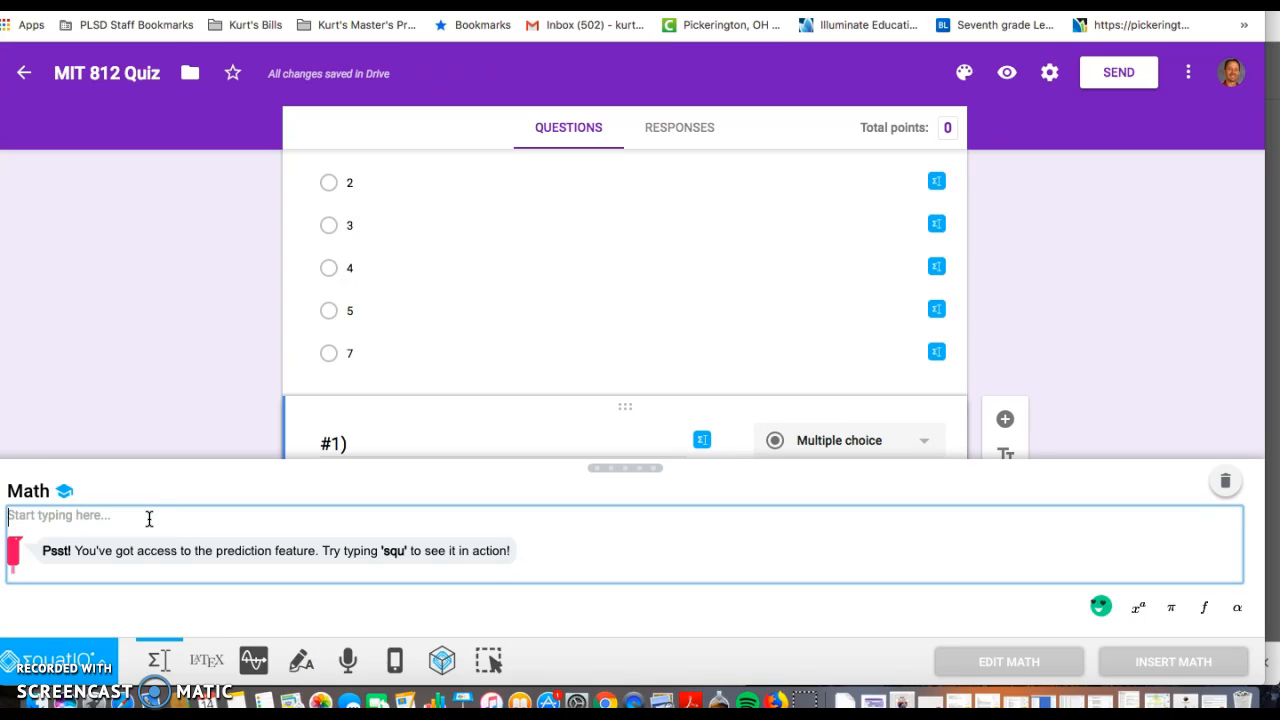
type("2/3")
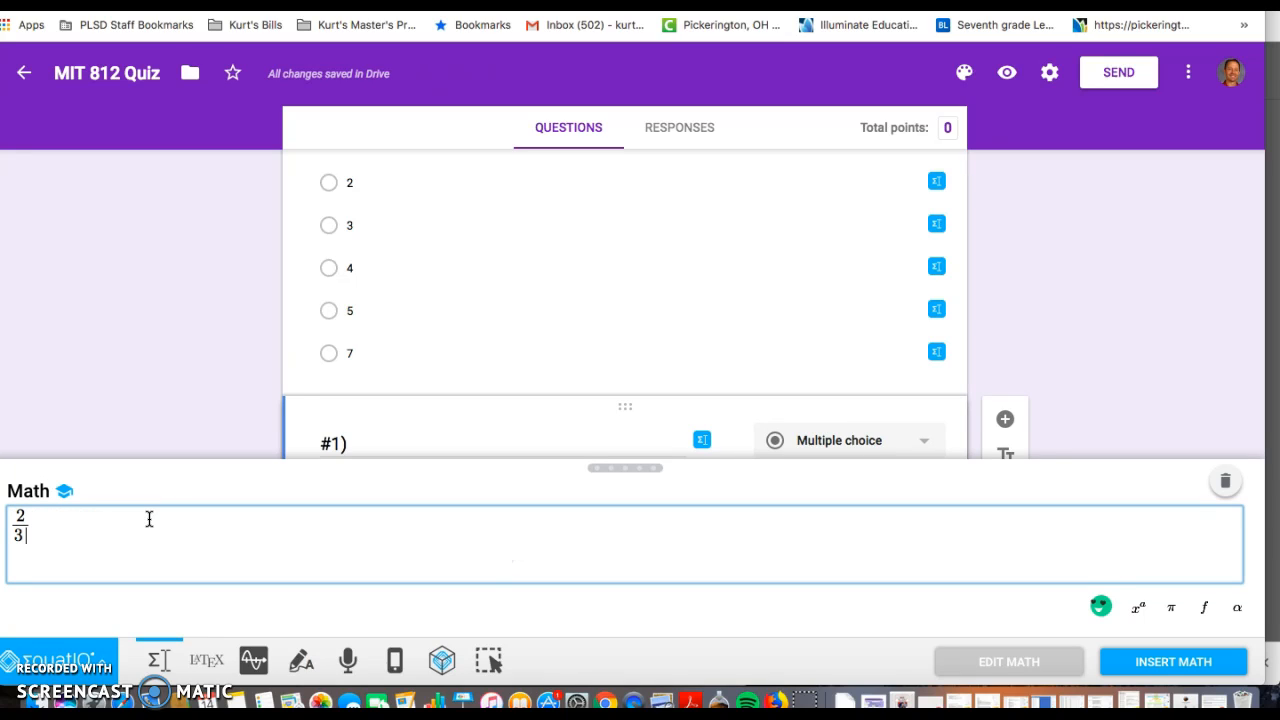
left_click(103, 543)
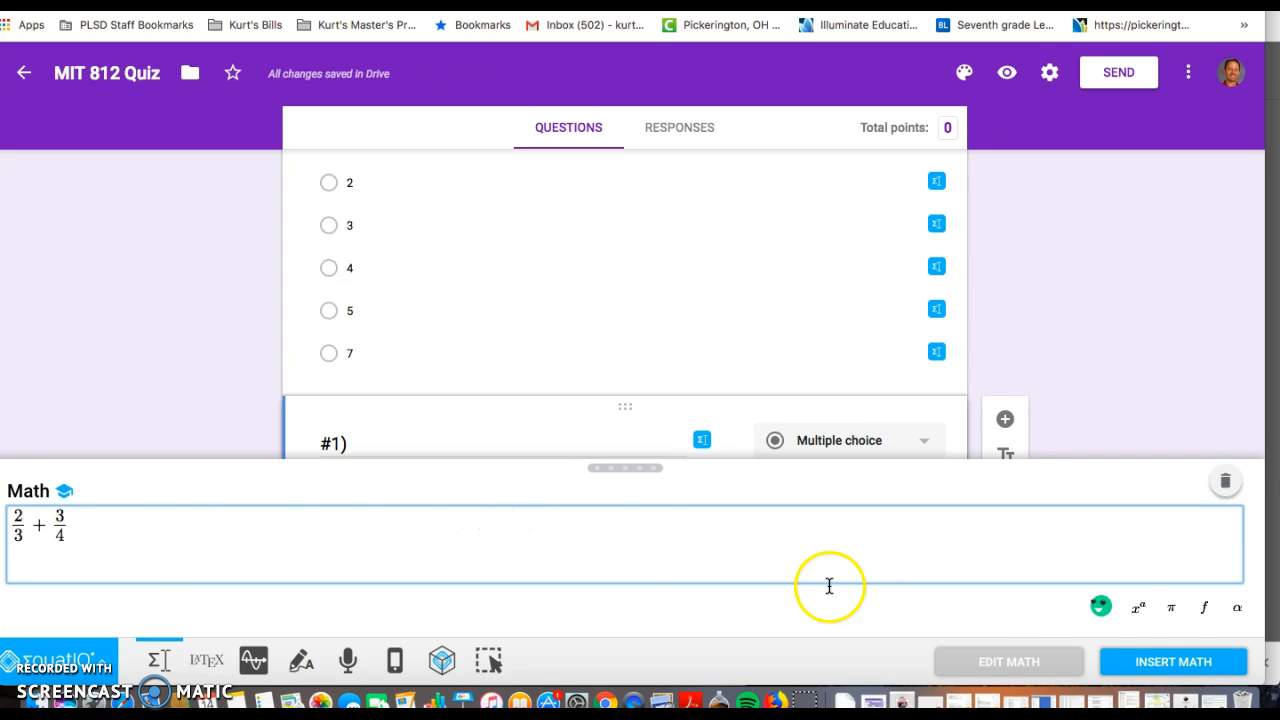
left_click(1170, 663)
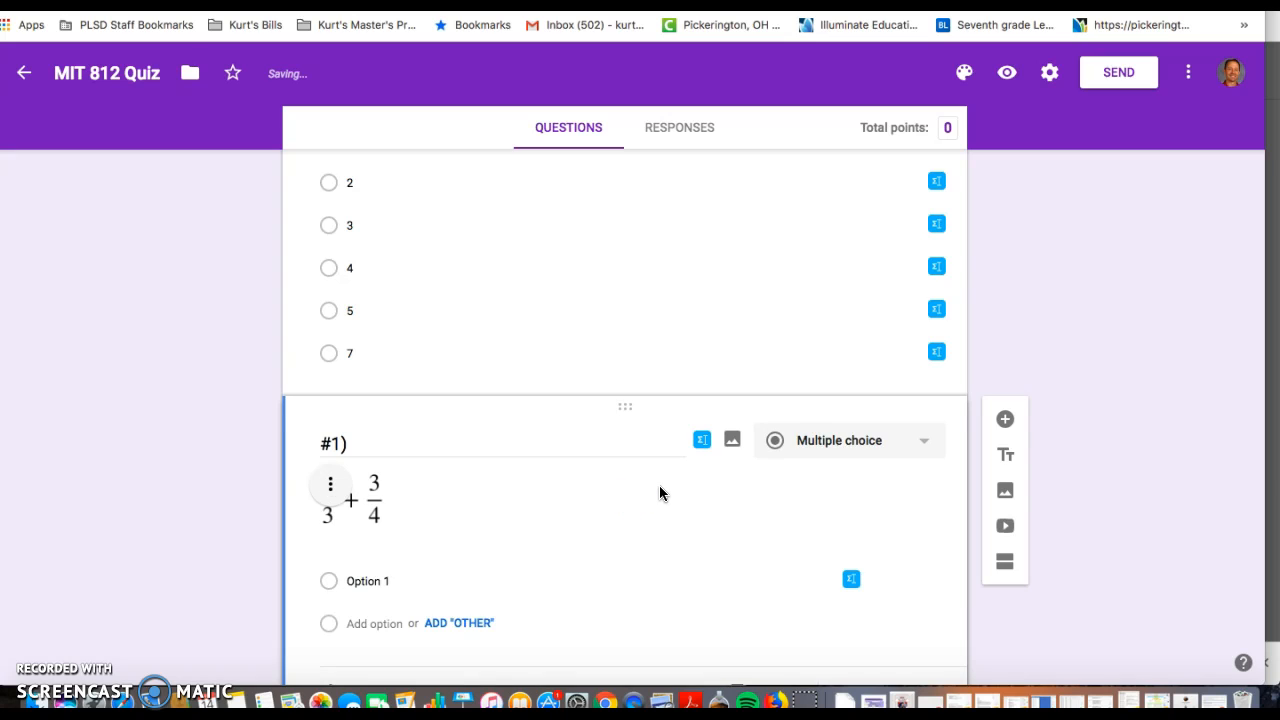
- Add an "Other" choice and a second answer option to question #1
left_click(427, 476)
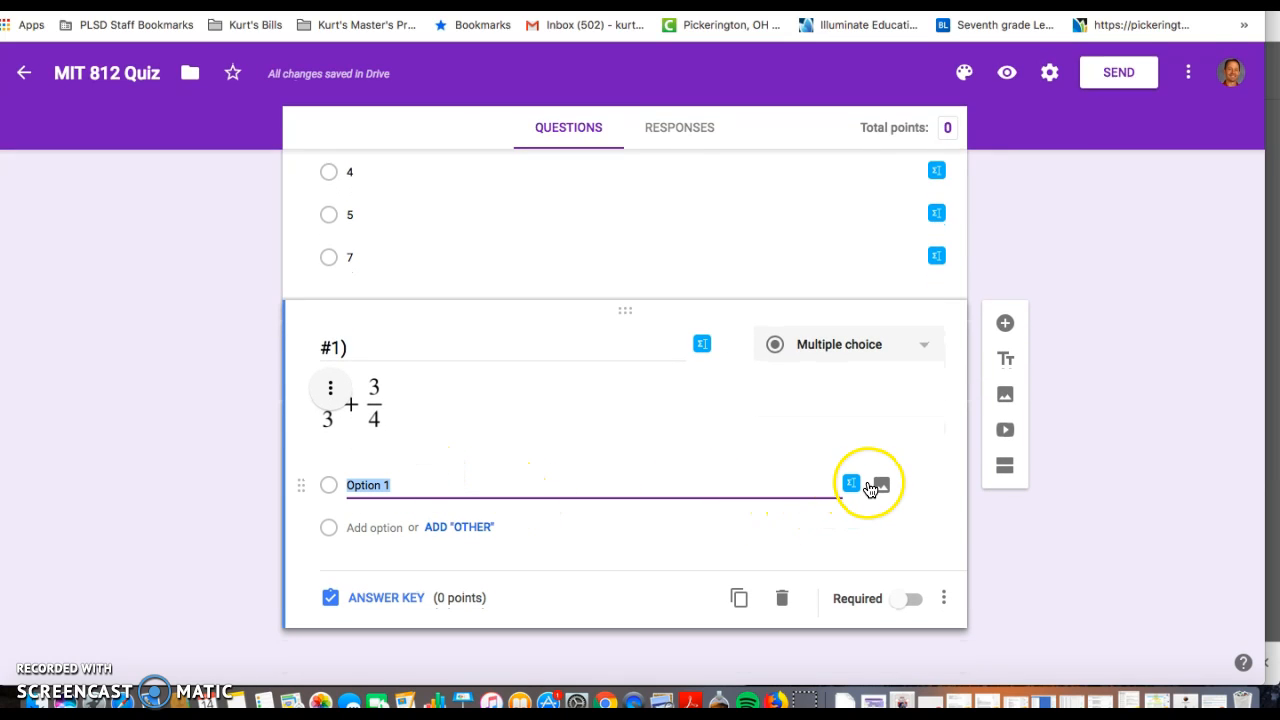
left_click(476, 529)
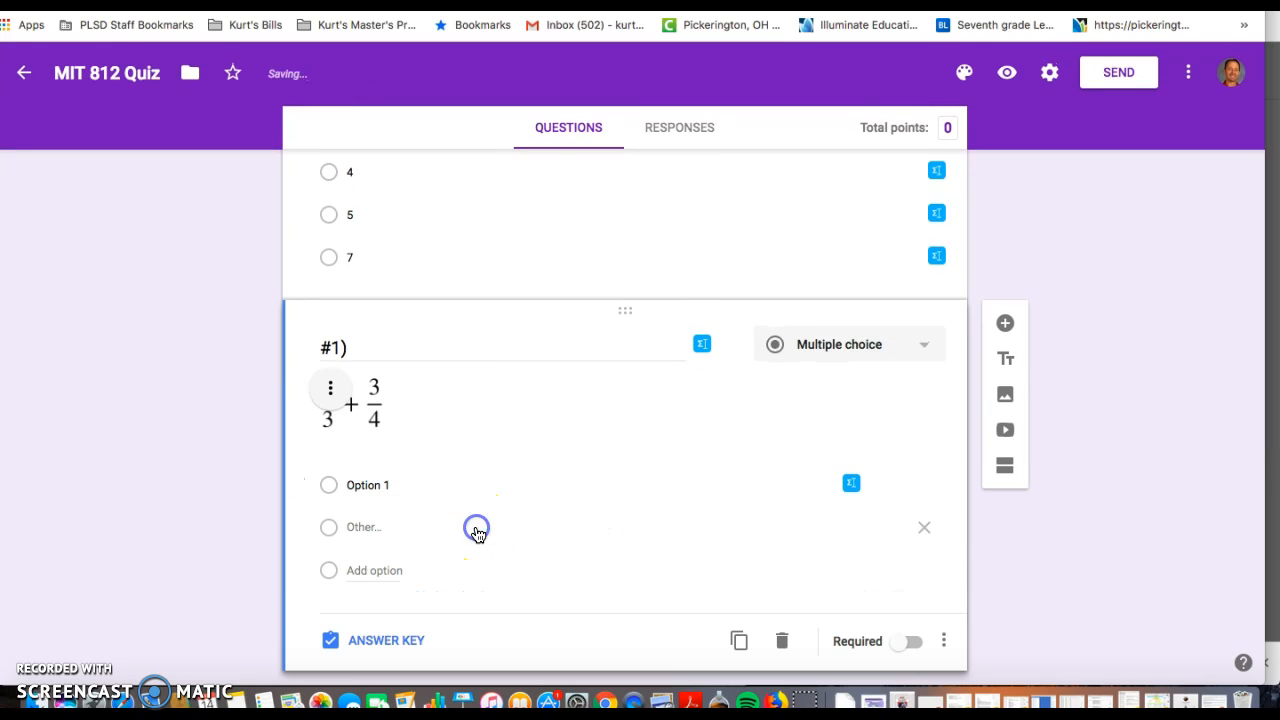
left_click(376, 526)
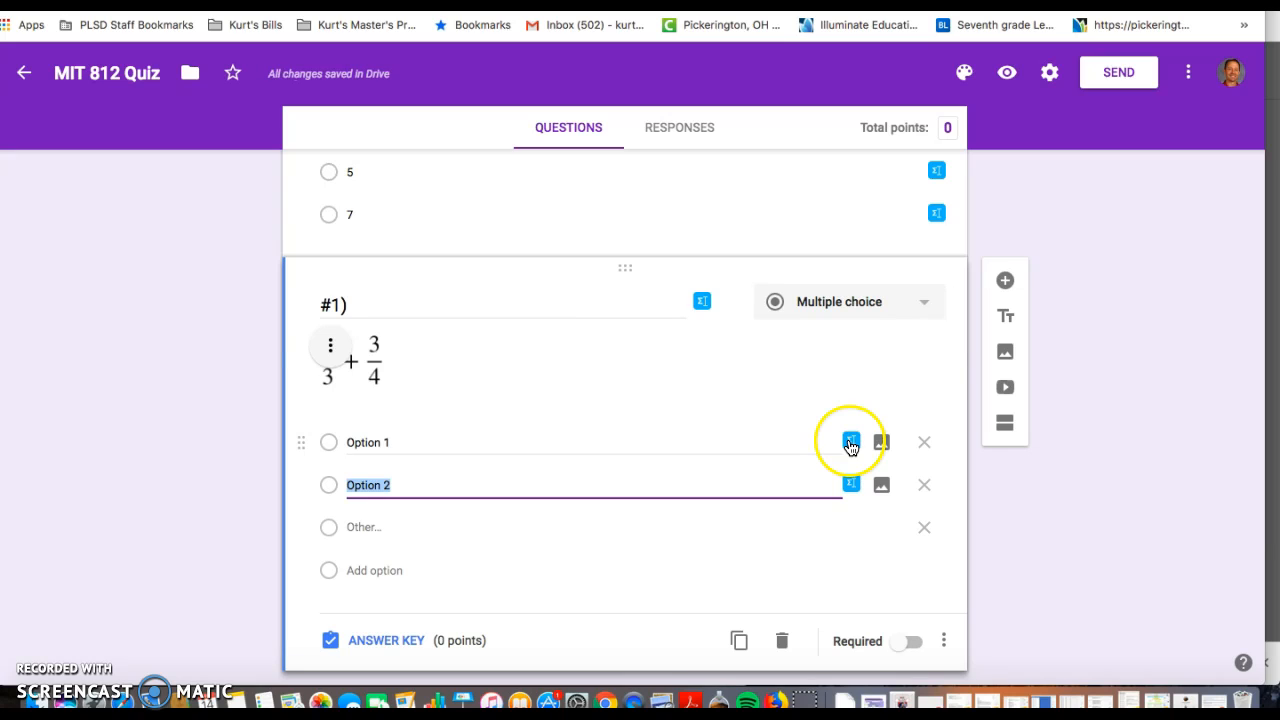
- Replace the expression in the math editor with the fraction 8/9 and insert it into Option 1 of question #1
left_click(437, 449)
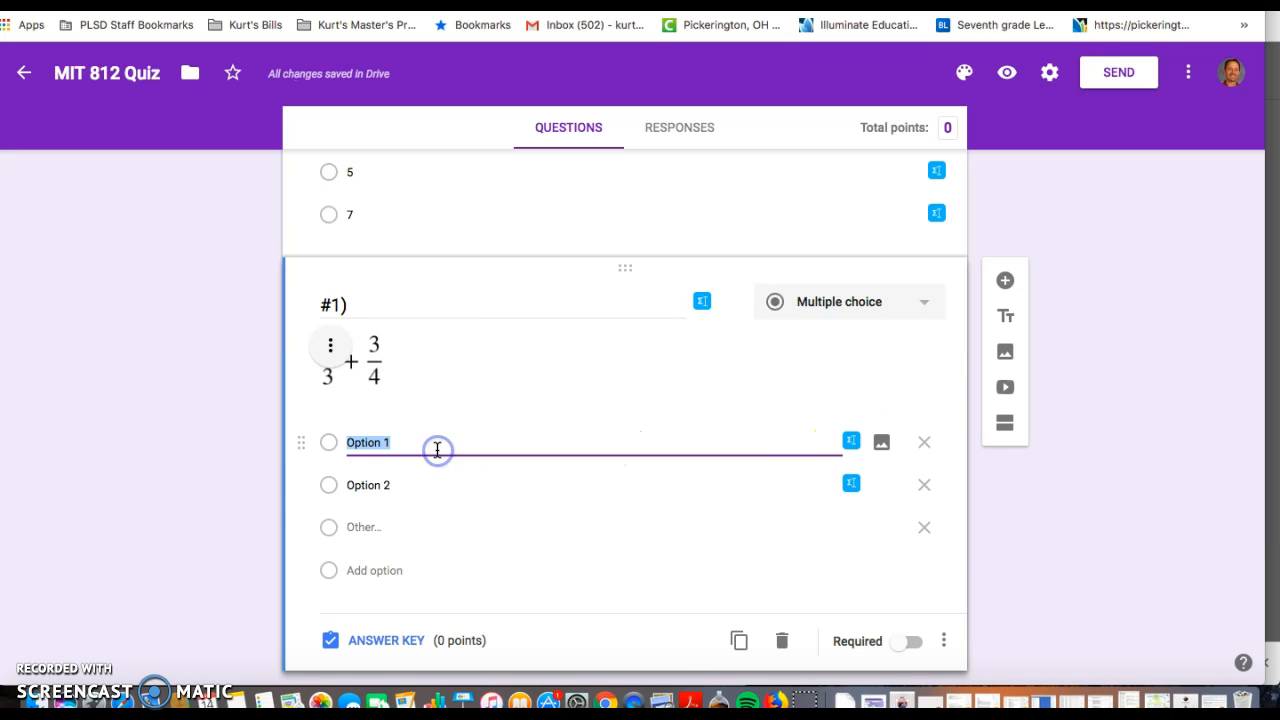
left_click(851, 441)
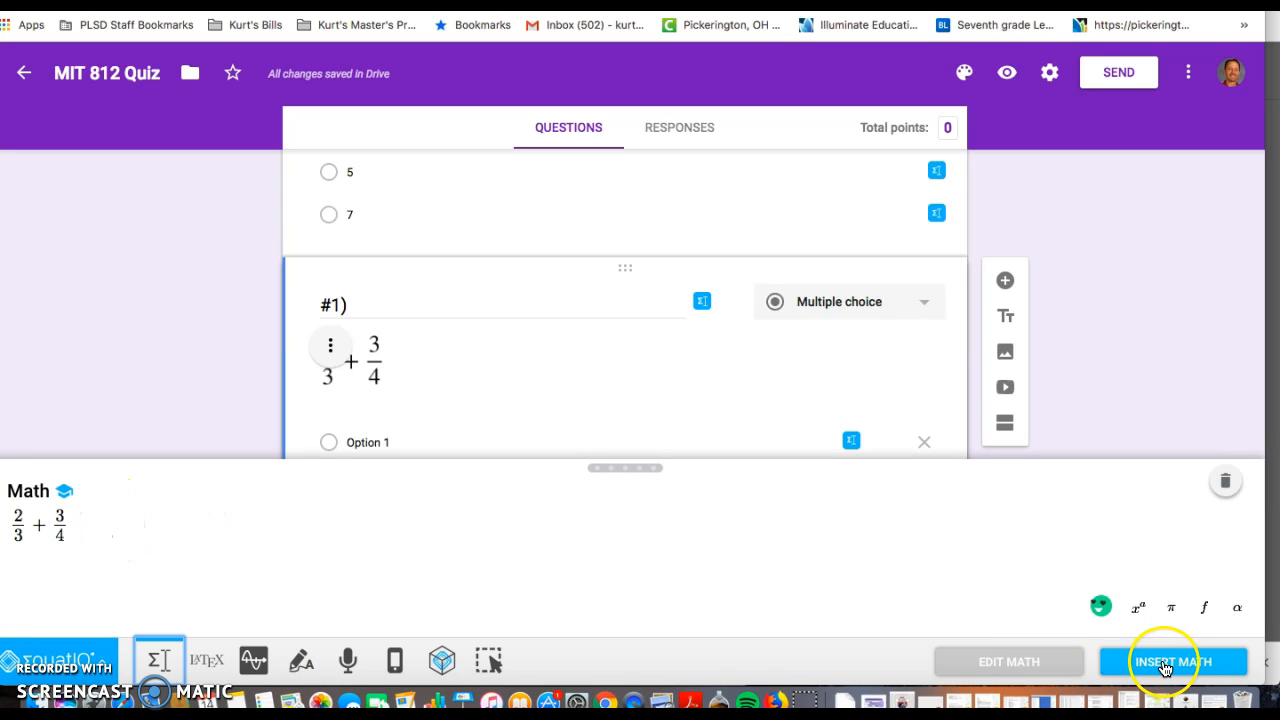
left_click(194, 529)
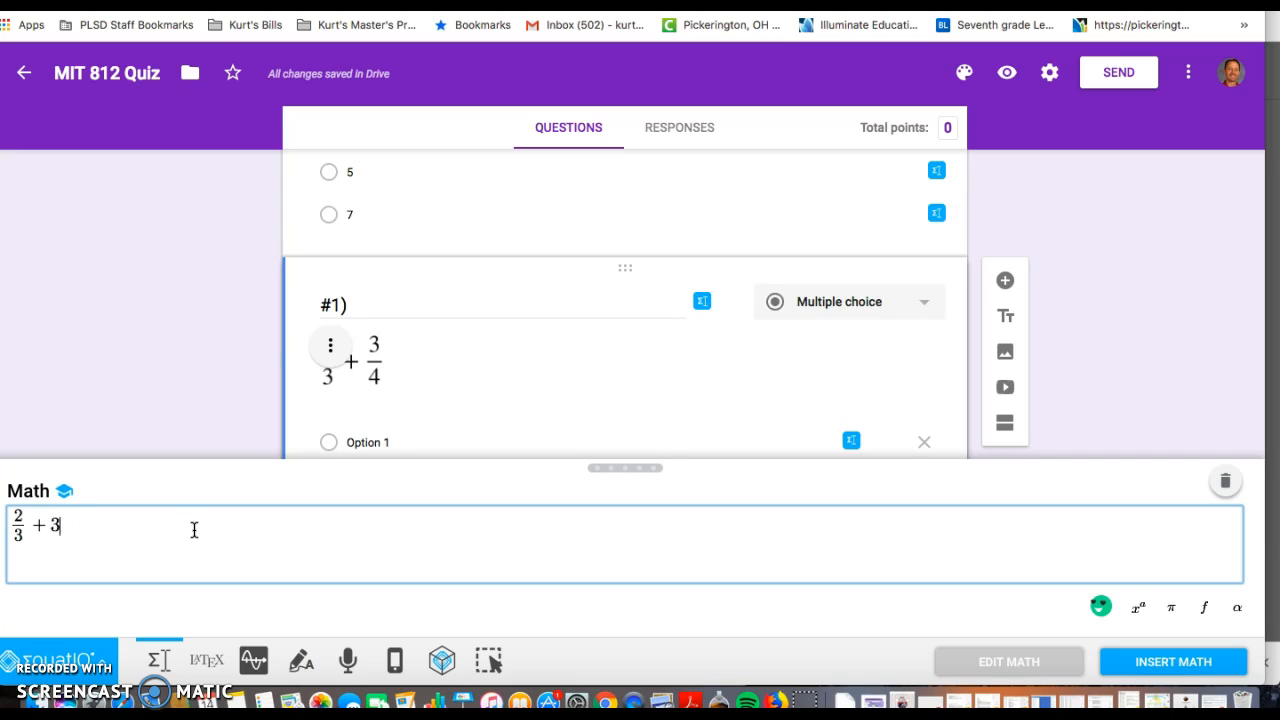
key("BackSpace")
key("BackSpace")
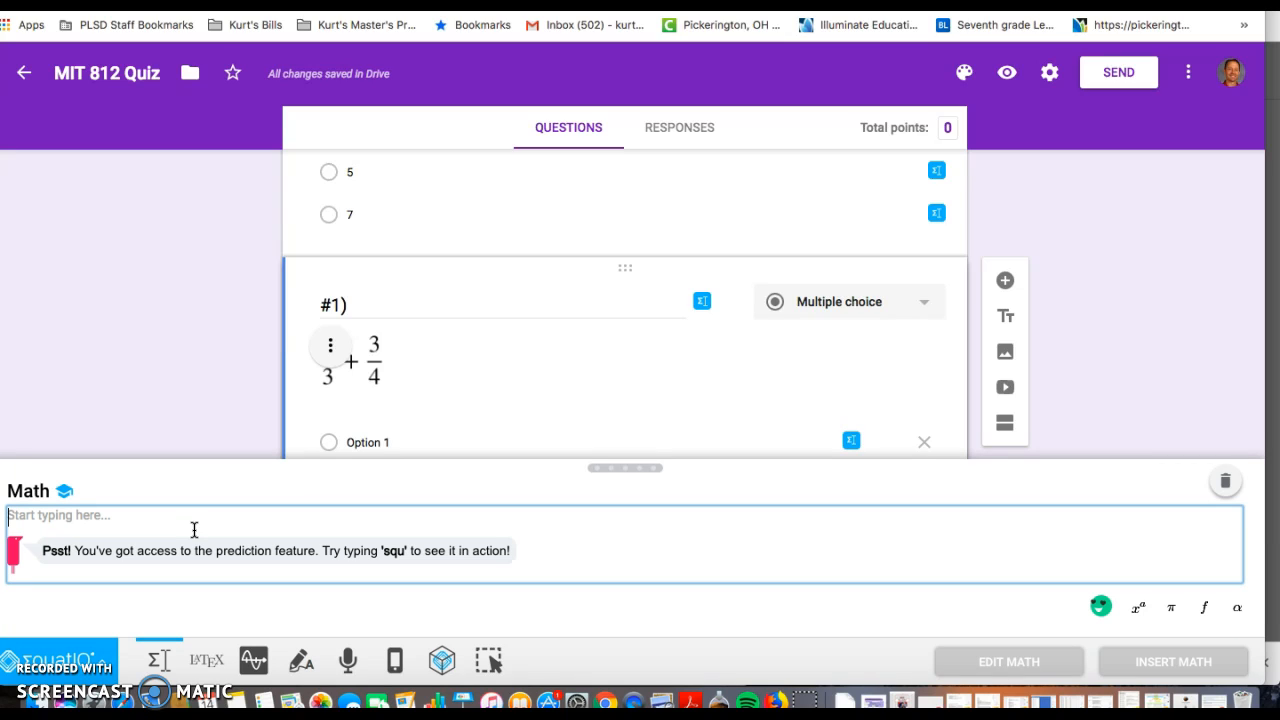
type("8")
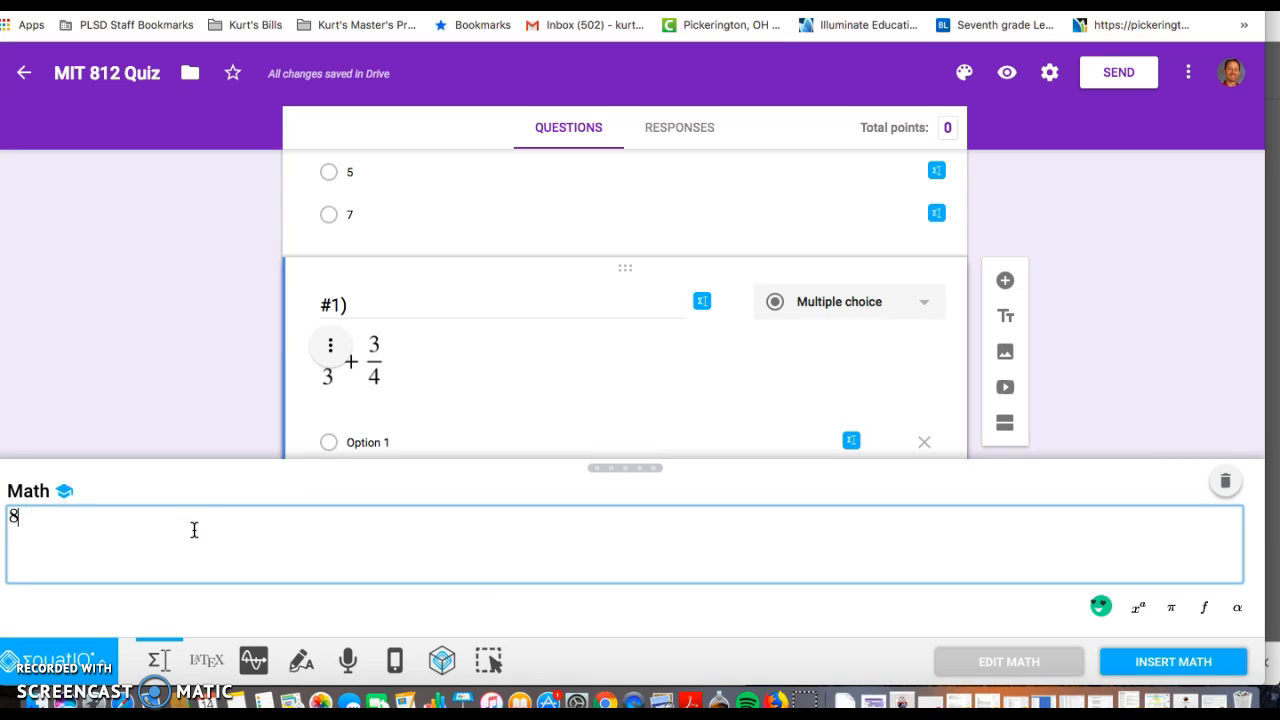
type("/9")
left_click(1150, 661)
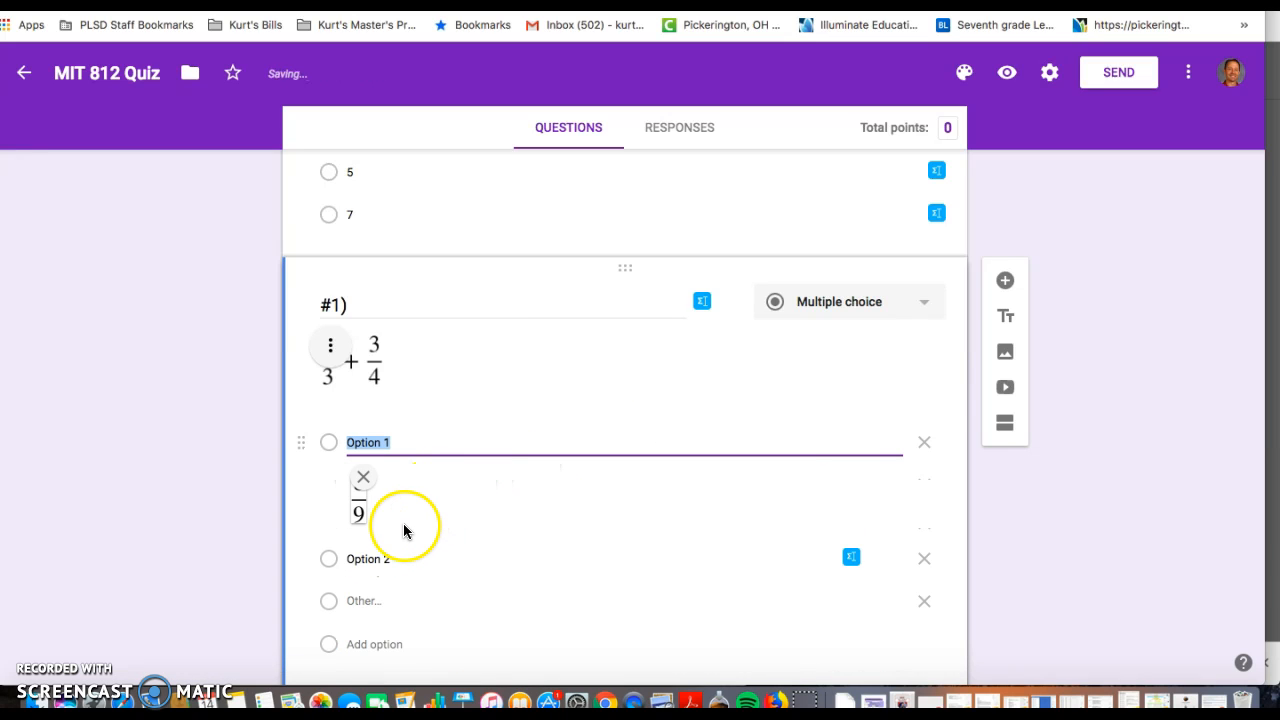
- Replace the fraction in the math editor with 7/12 and insert it into Option 2 of question #1
scroll(402, 525, "down", 1)
left_click(394, 491)
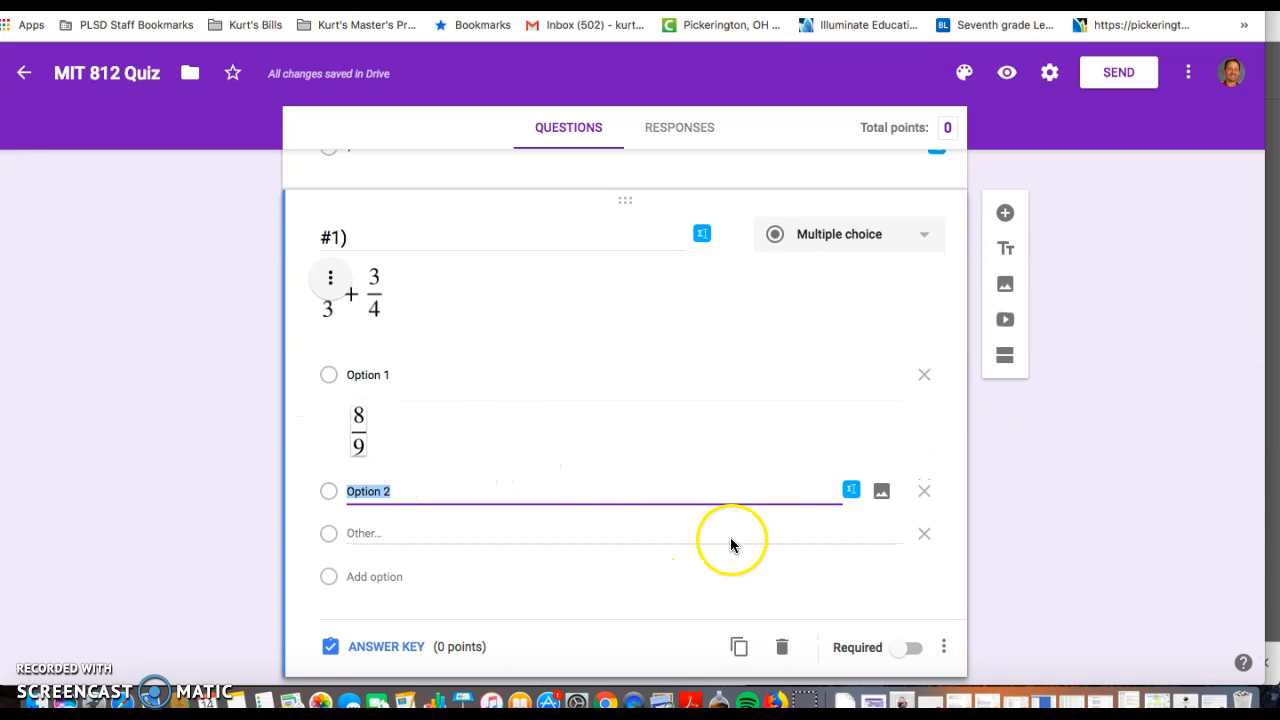
left_click(846, 491)
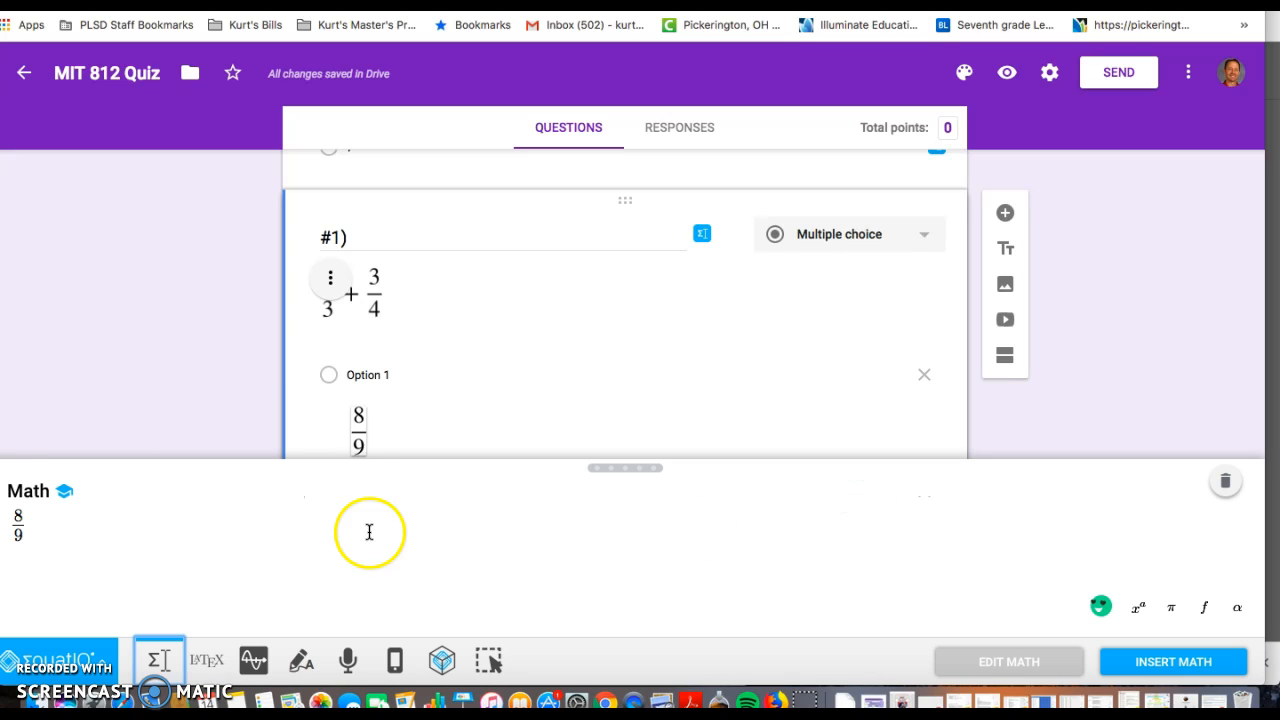
left_click(26, 514)
key("ctrl+a")
key("BackSpace")
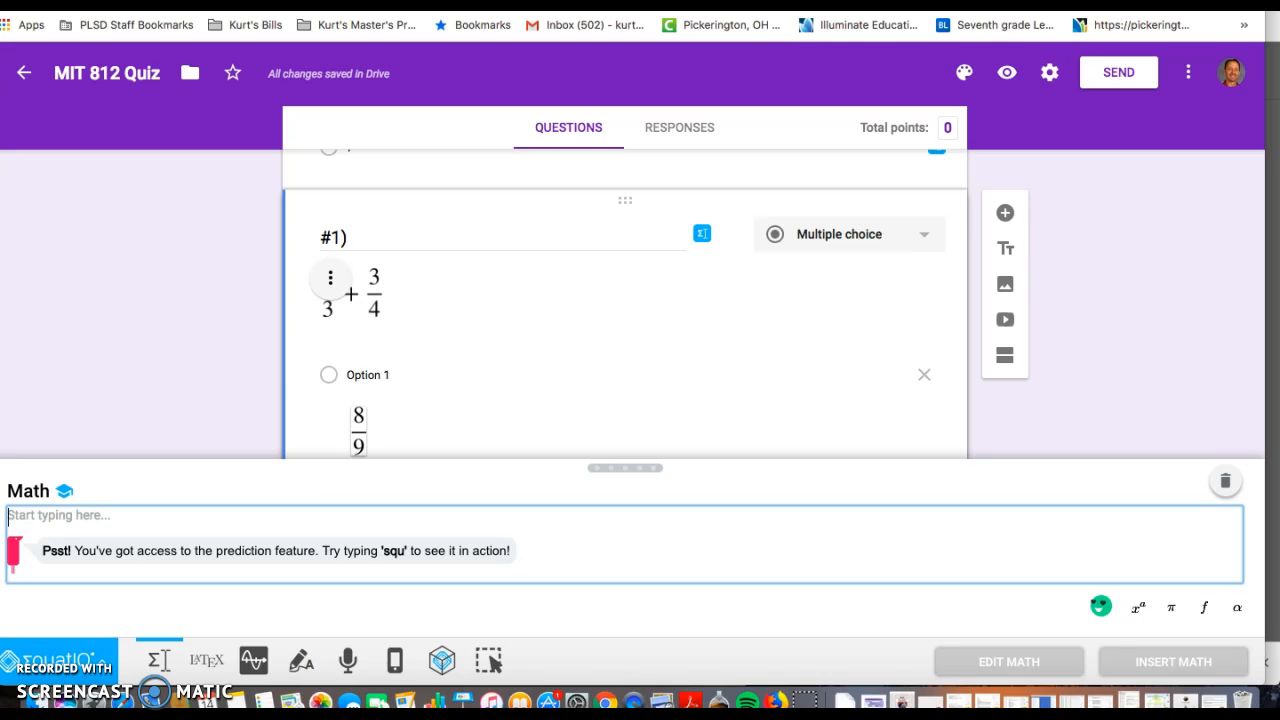
type("7/12")
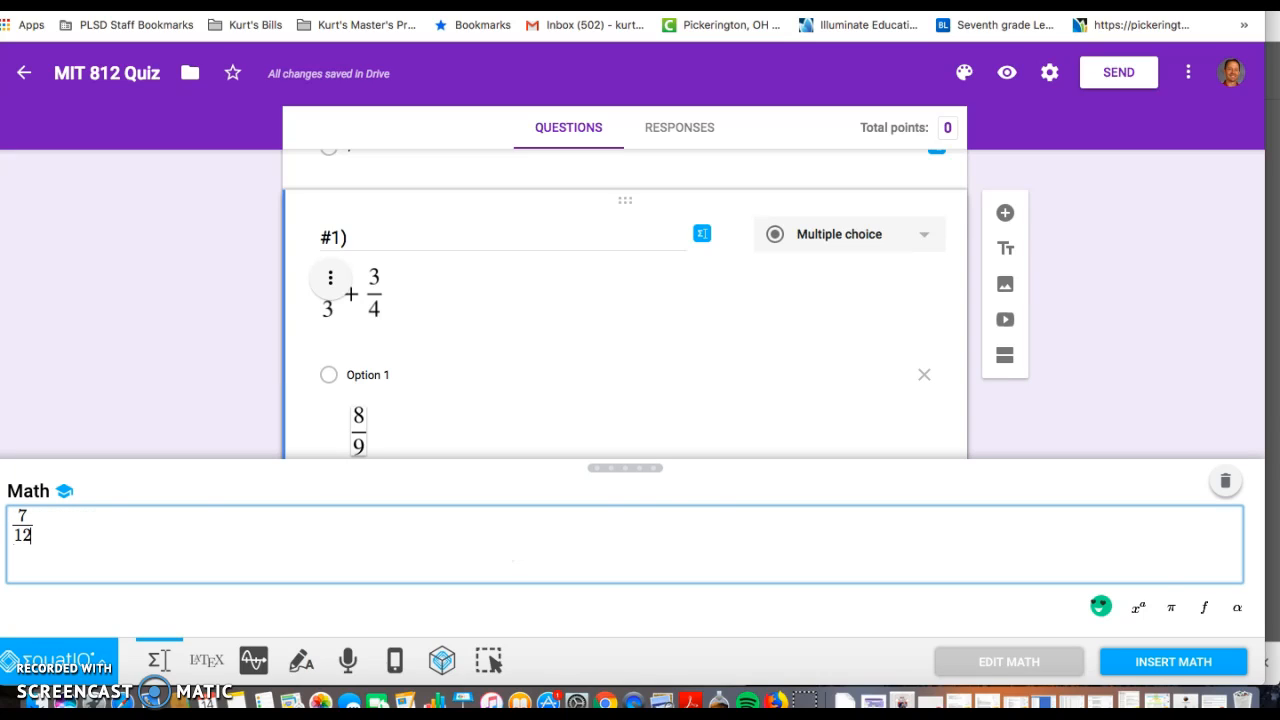
left_click(1140, 662)
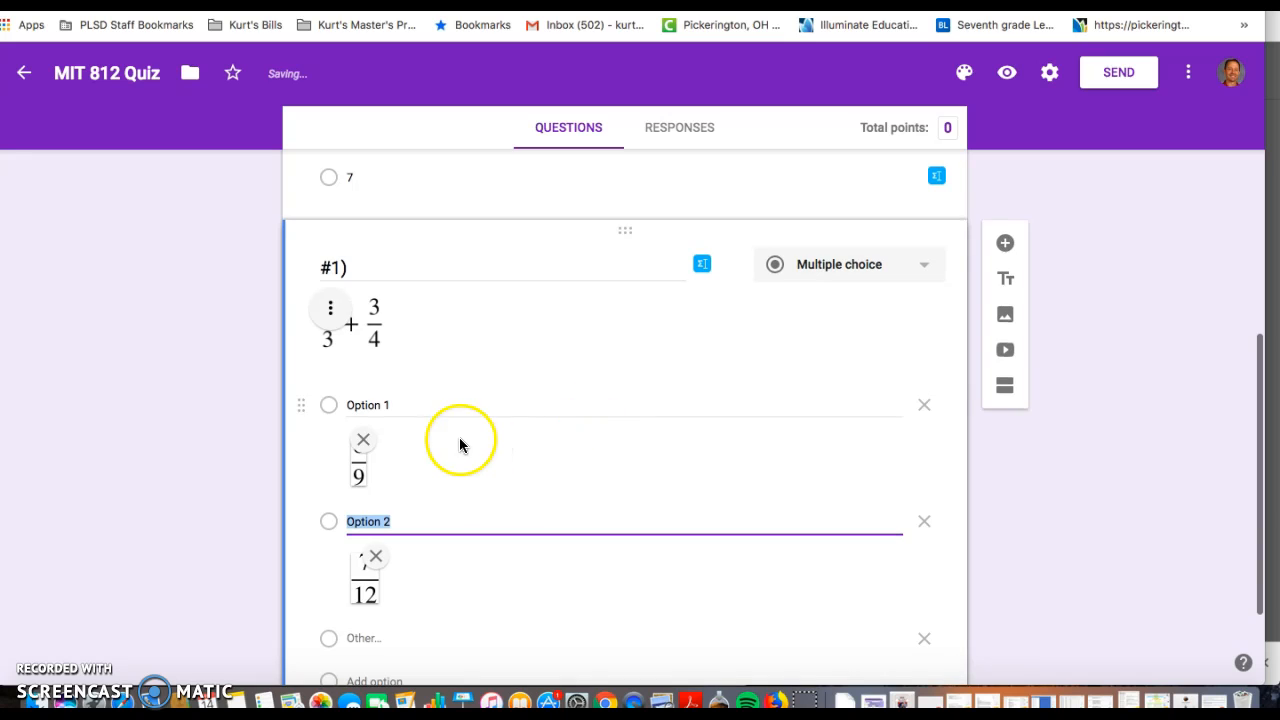
- Make question #1 a required question
scroll(690, 445, "down", 2)
left_click(910, 598)
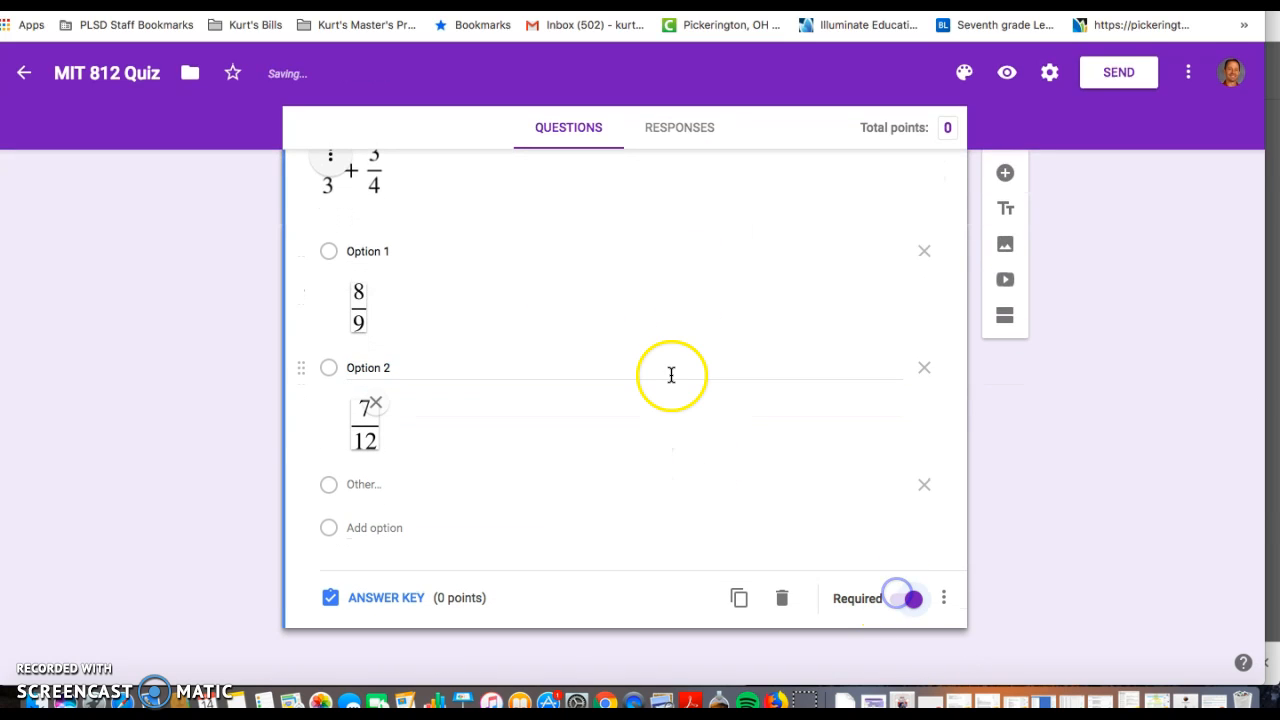
scroll(377, 506, "up", 2)
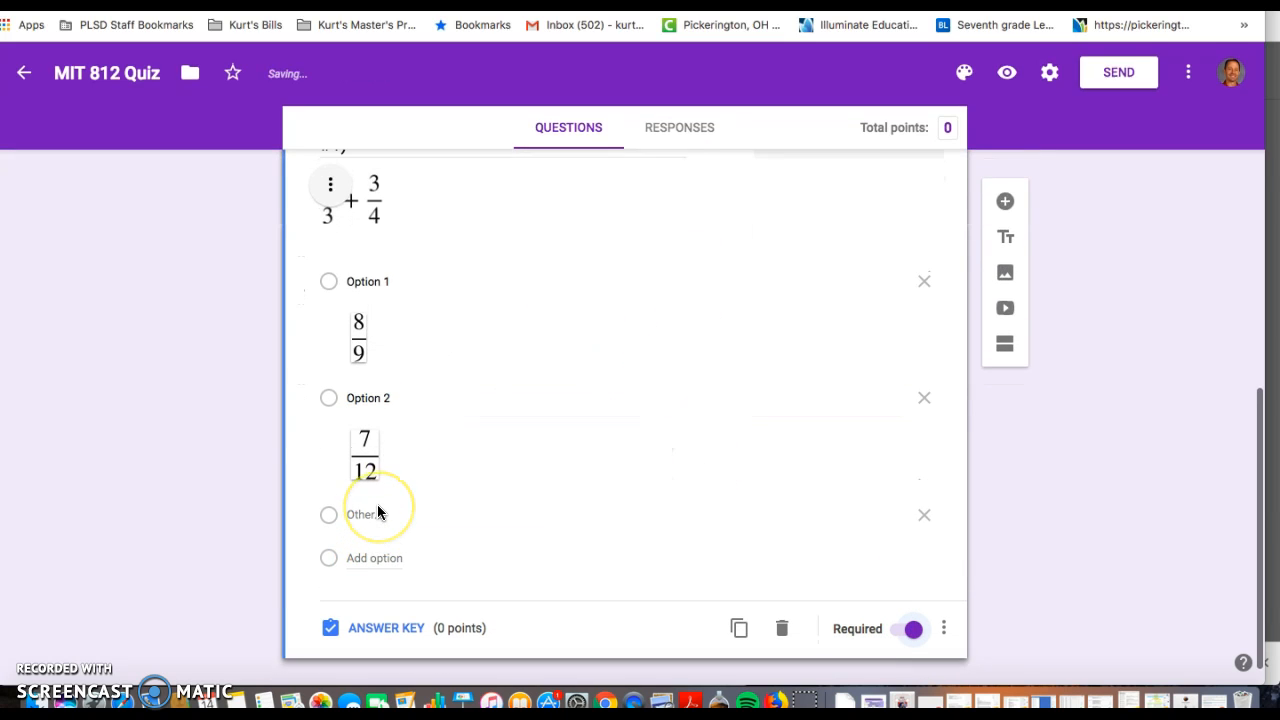
- In question #1's answer key, set the value to 1 point and mark Option 2 (7/12) as correct
scroll(367, 568, "down", 1)
left_click(376, 614)
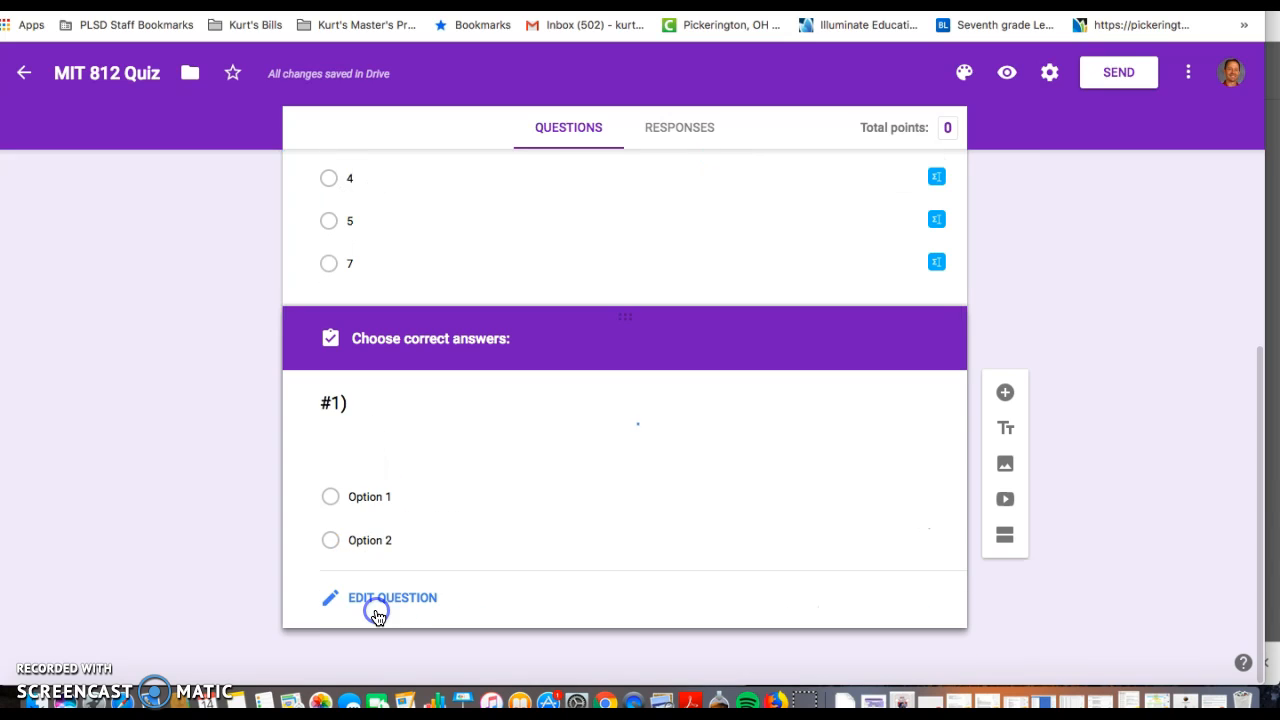
left_click(900, 414)
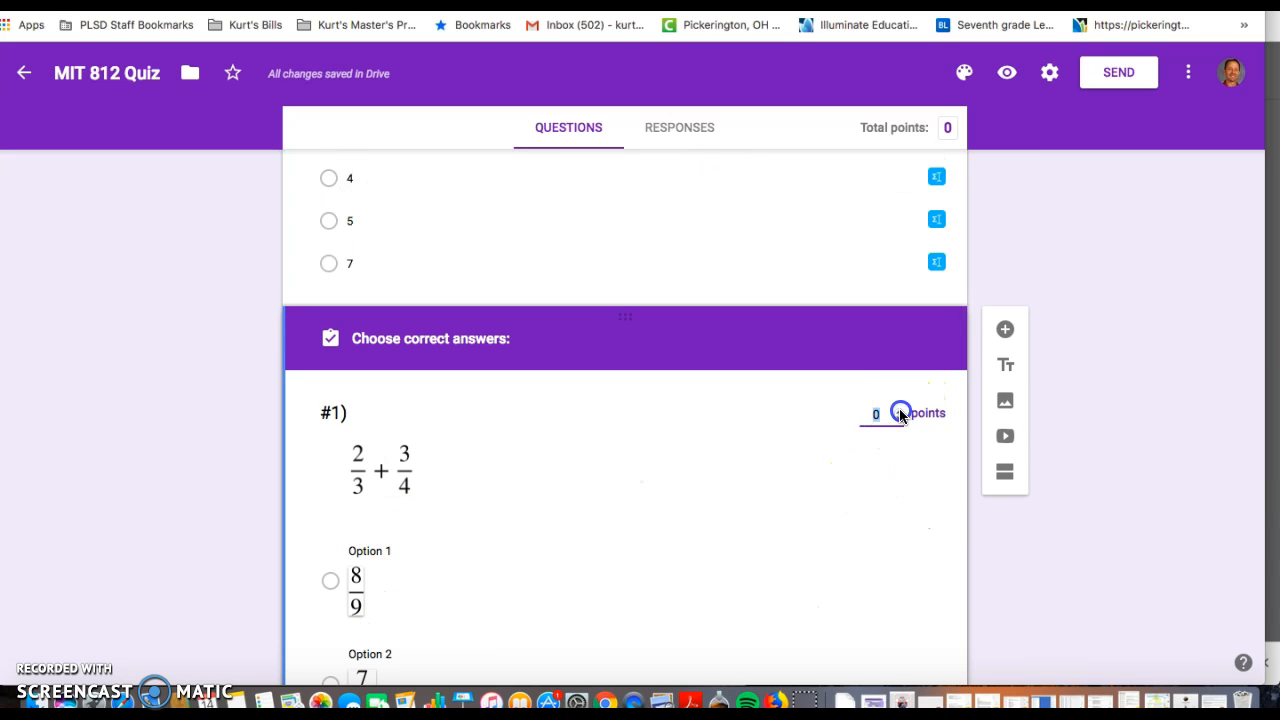
scroll(812, 535, "down", 2)
left_click(330, 557)
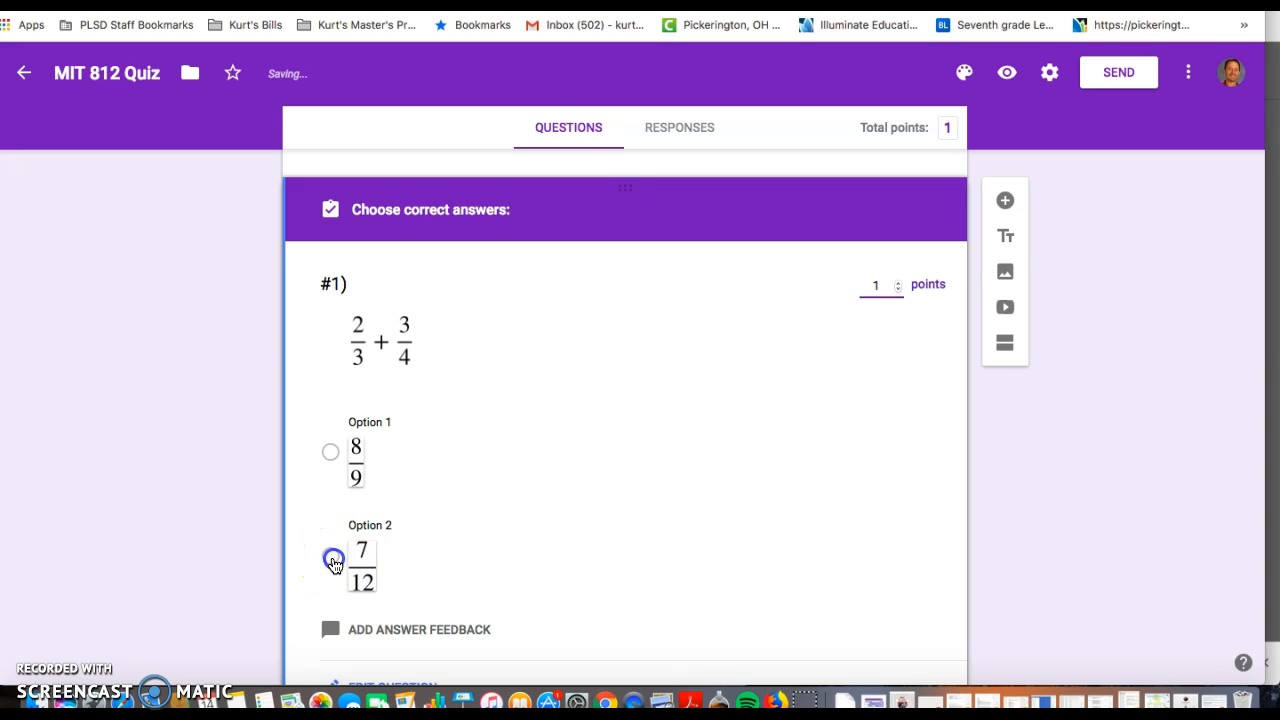
scroll(1069, 580, "down", 3)
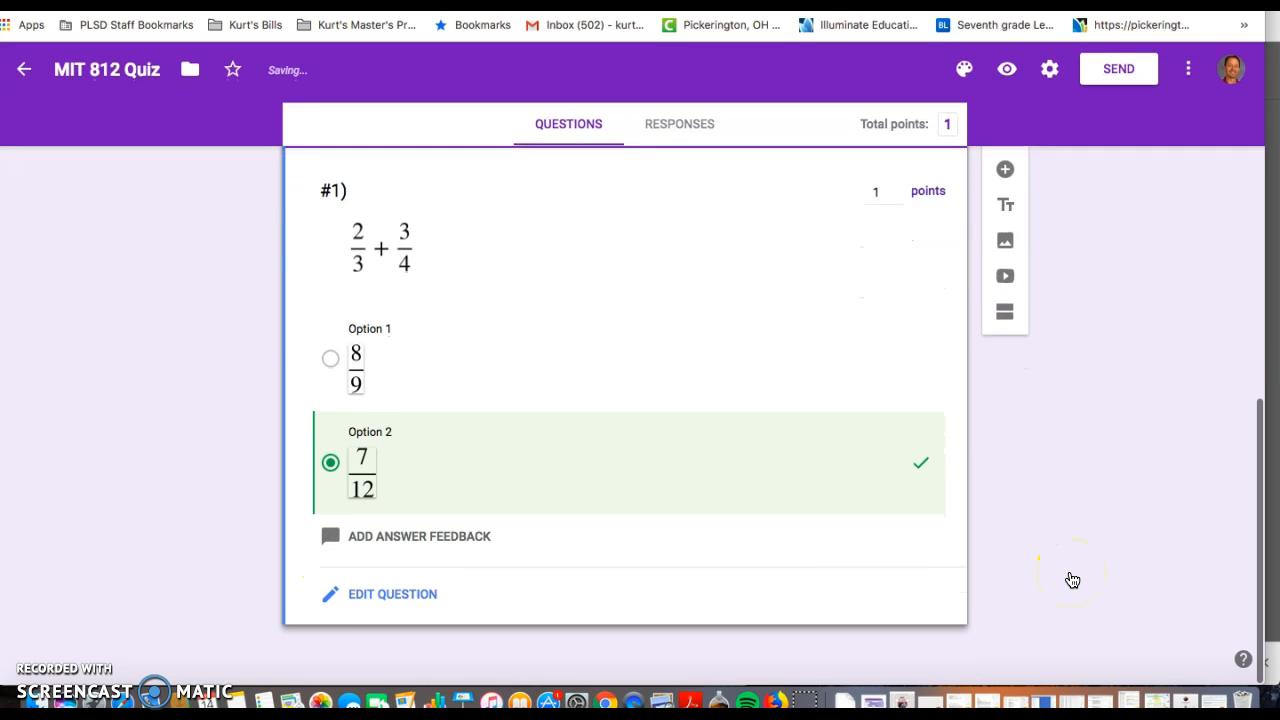
- Add another multiple-choice question titled "#2)" and make it required
left_click(1002, 187)
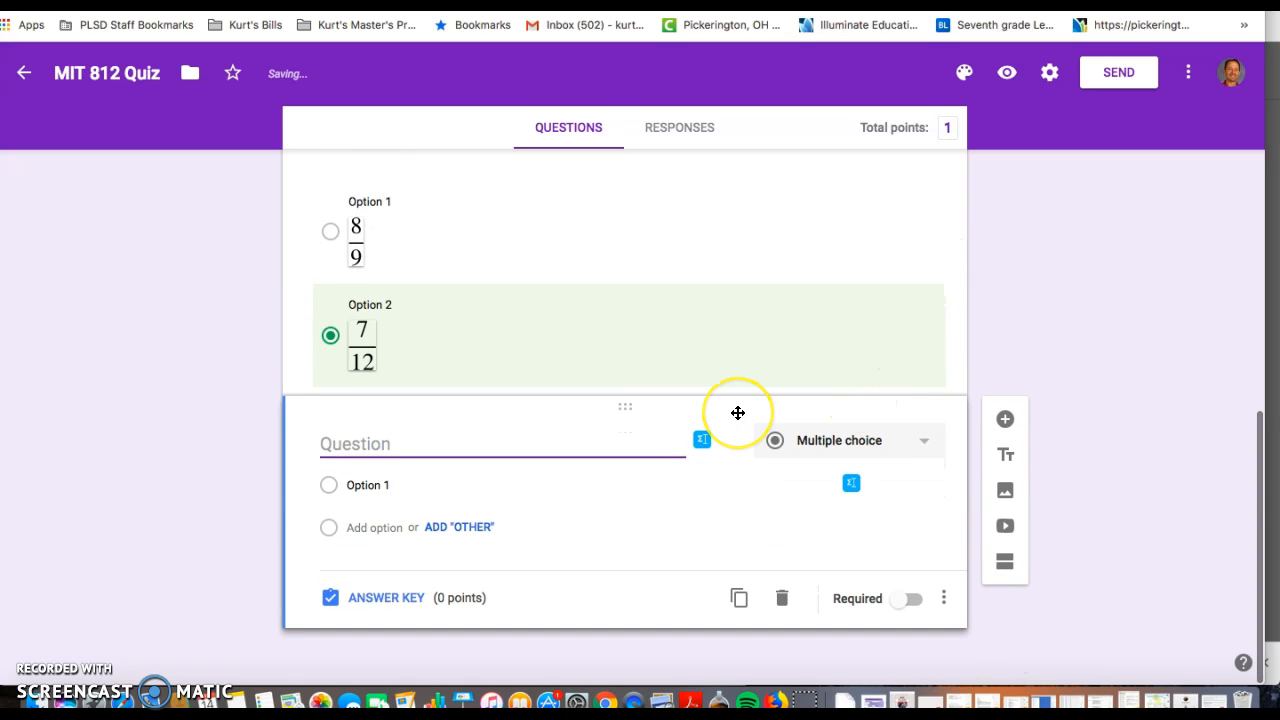
type("#2)")
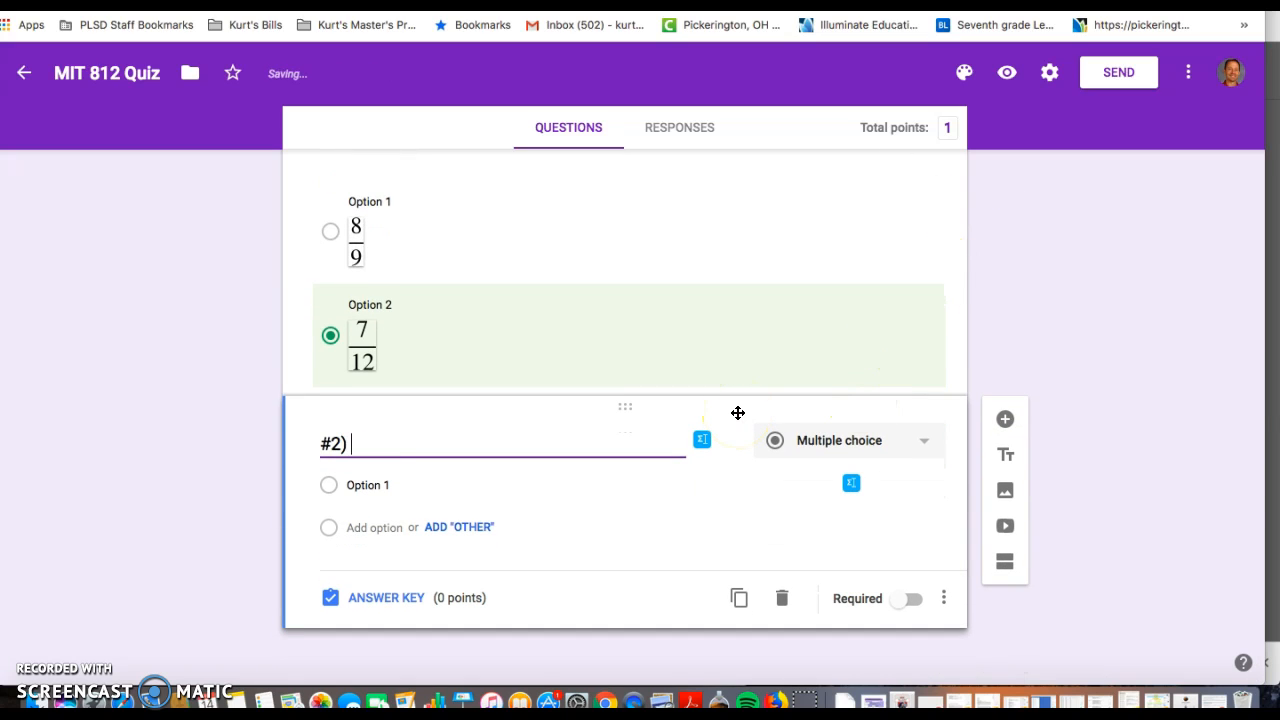
left_click(899, 600)
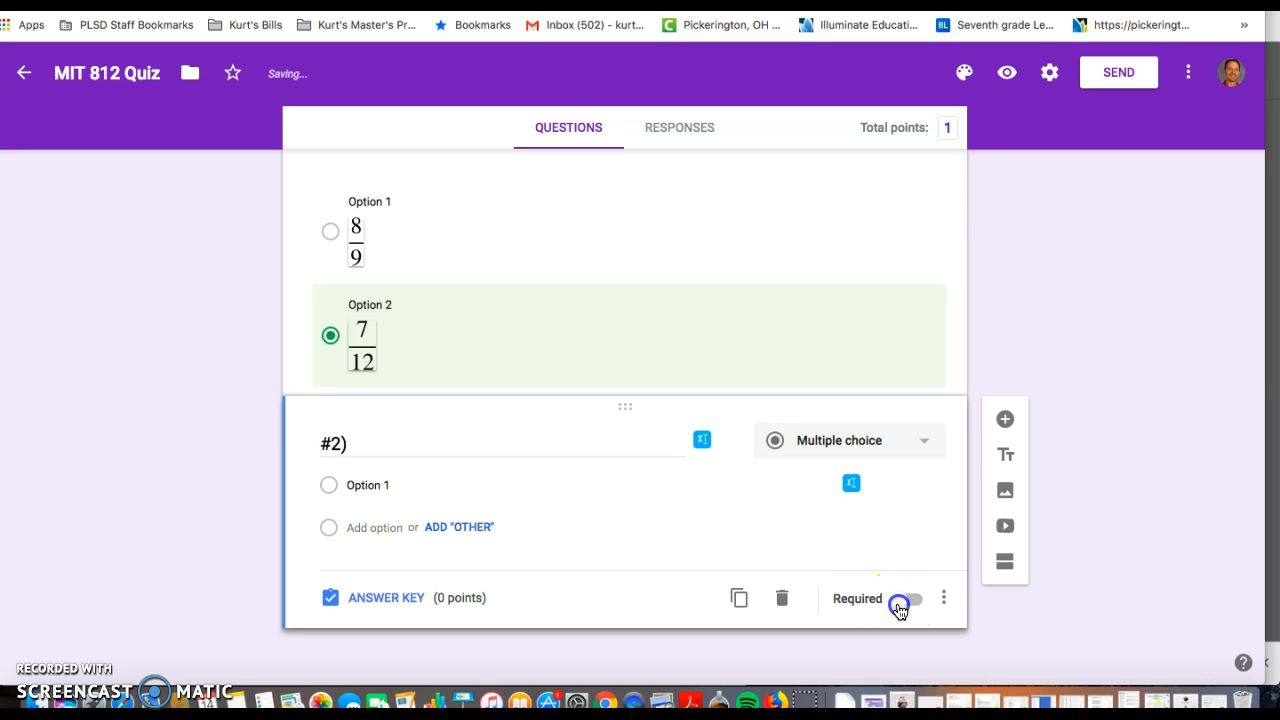
- Clear the math editor, handwrite 2² + 4³ using Handwriting Recognition, and insert the expression into question #2
left_click(701, 440)
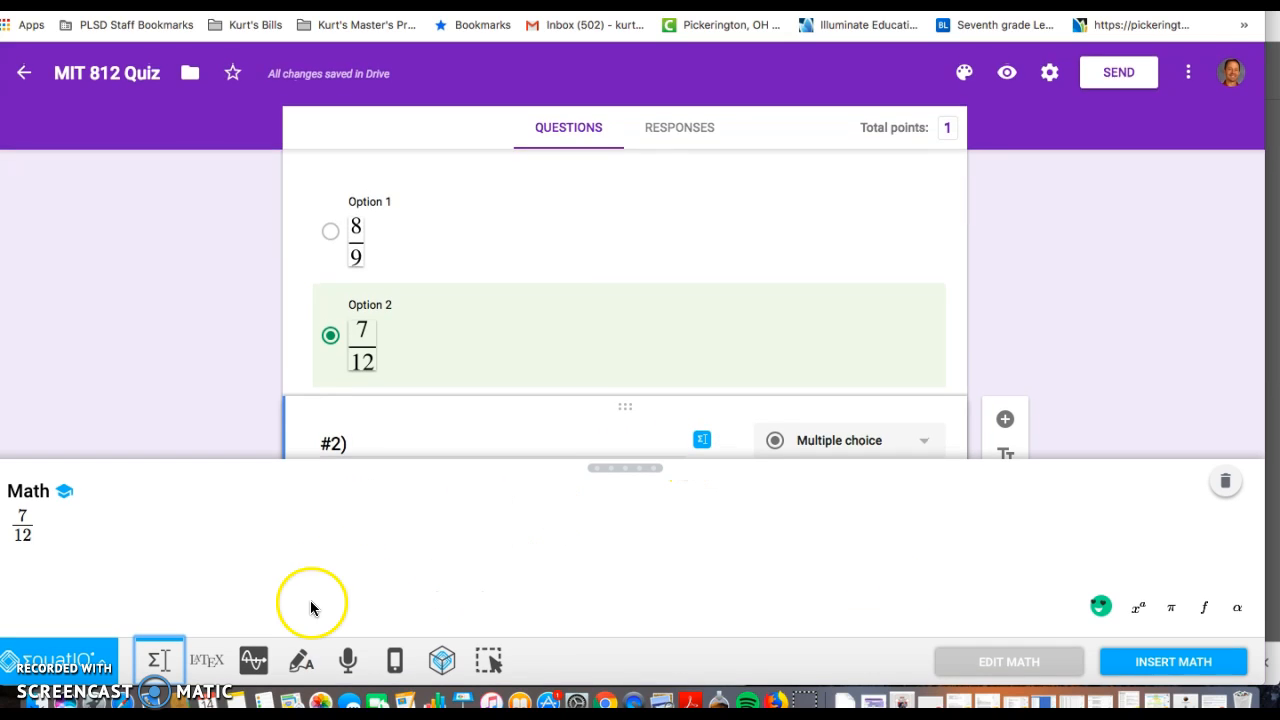
left_click(302, 663)
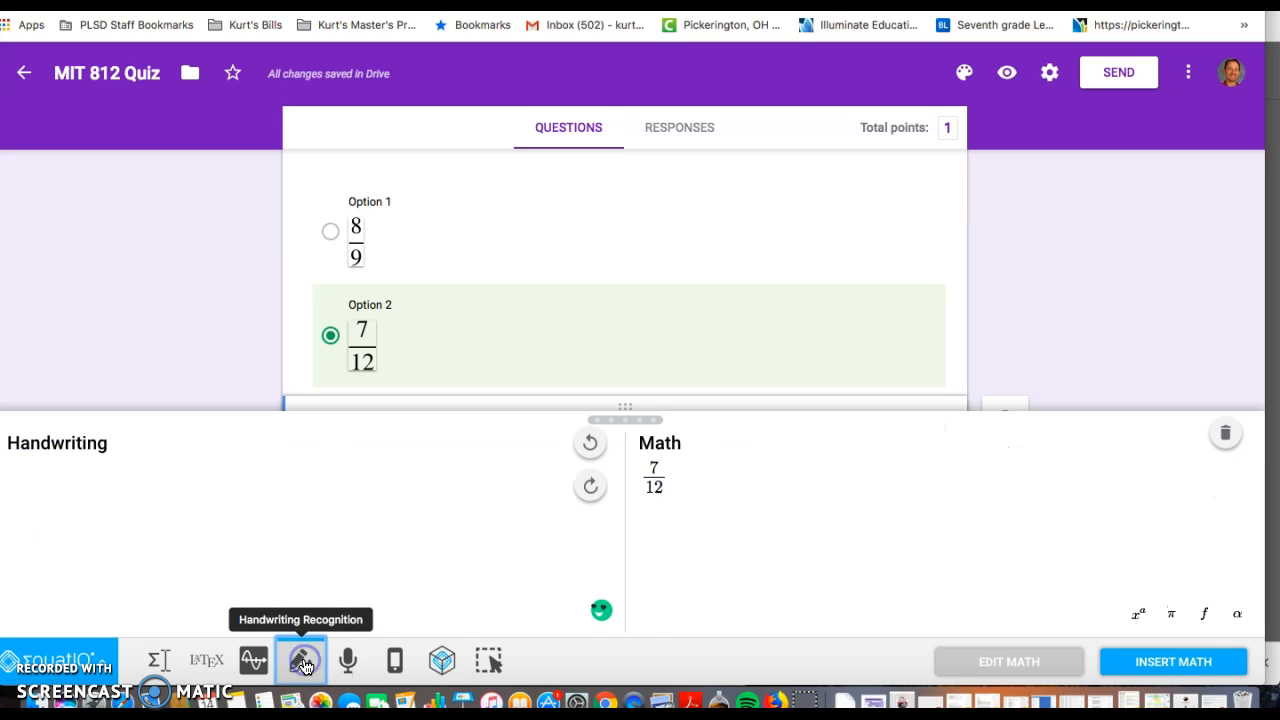
left_click(1225, 434)
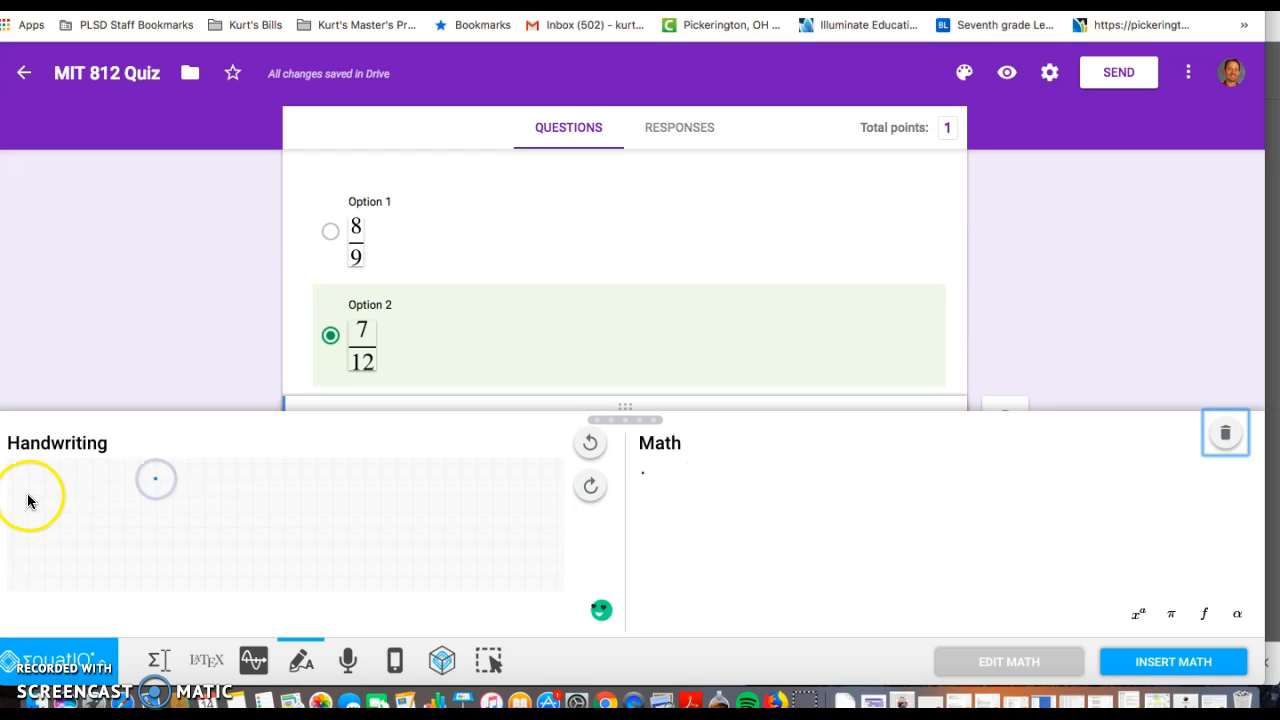
mouse_move(58, 535)
left_mouse_down()
mouse_move(86, 543)
mouse_move(101, 580)
left_mouse_up()
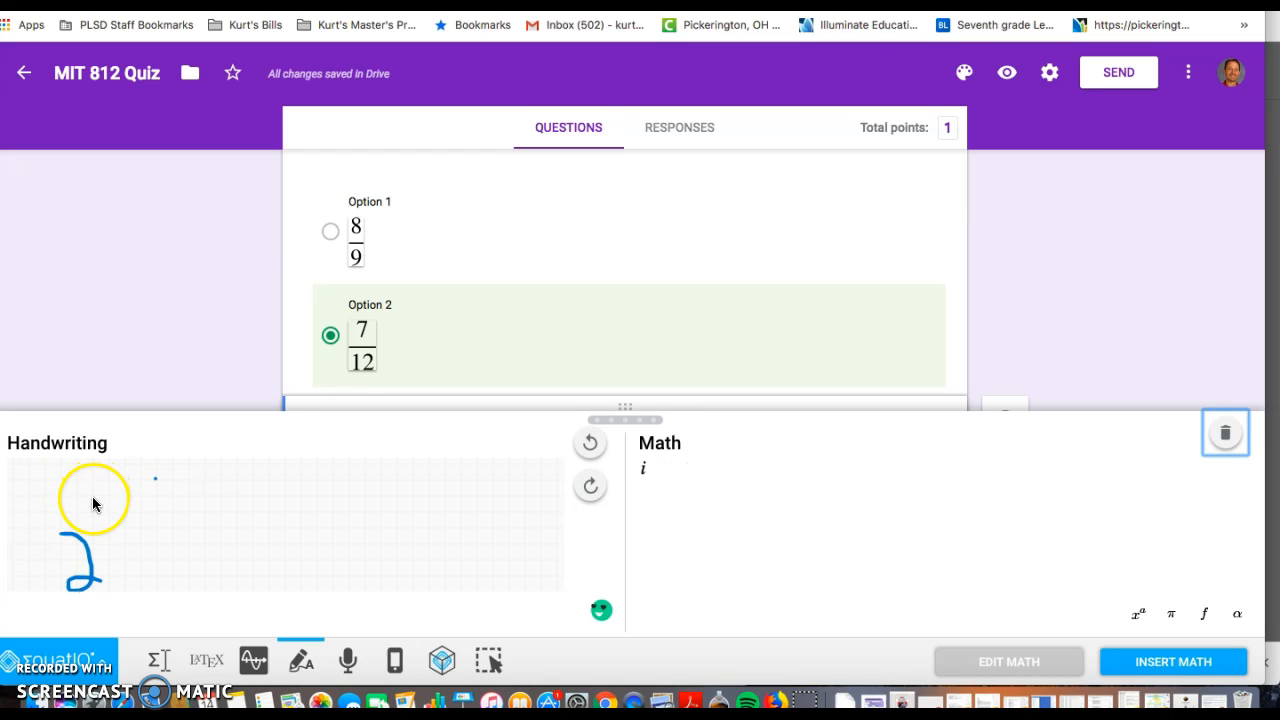
mouse_move(106, 513)
left_mouse_down()
mouse_move(153, 582)
mouse_move(209, 534)
mouse_move(213, 558)
mouse_move(244, 542)
mouse_move(238, 574)
left_mouse_up()
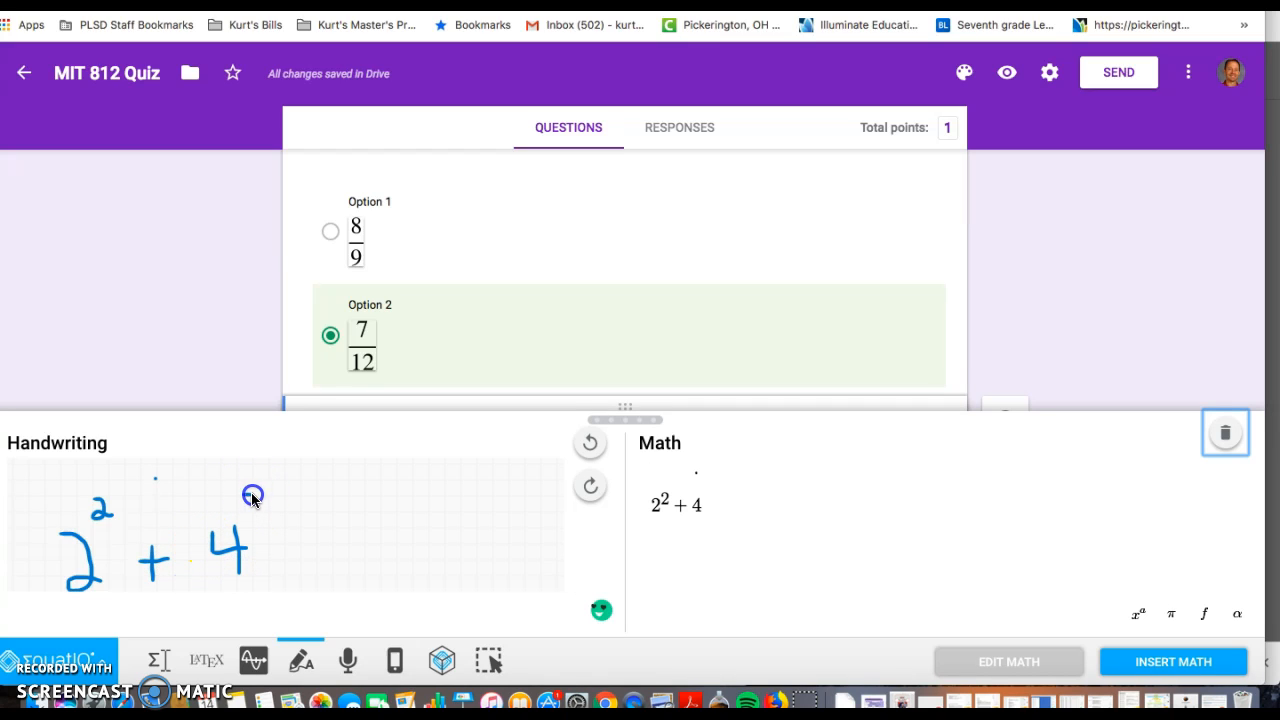
left_click_drag(241, 520, 244, 518)
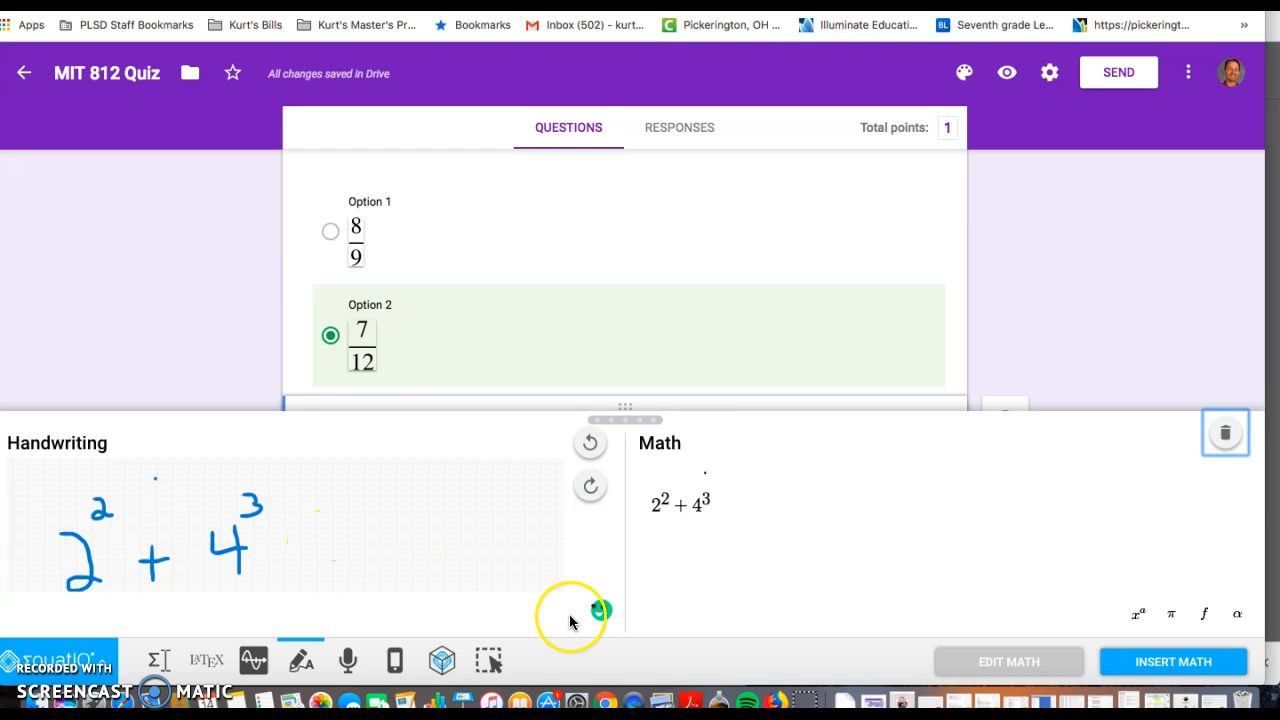
left_click(1160, 661)
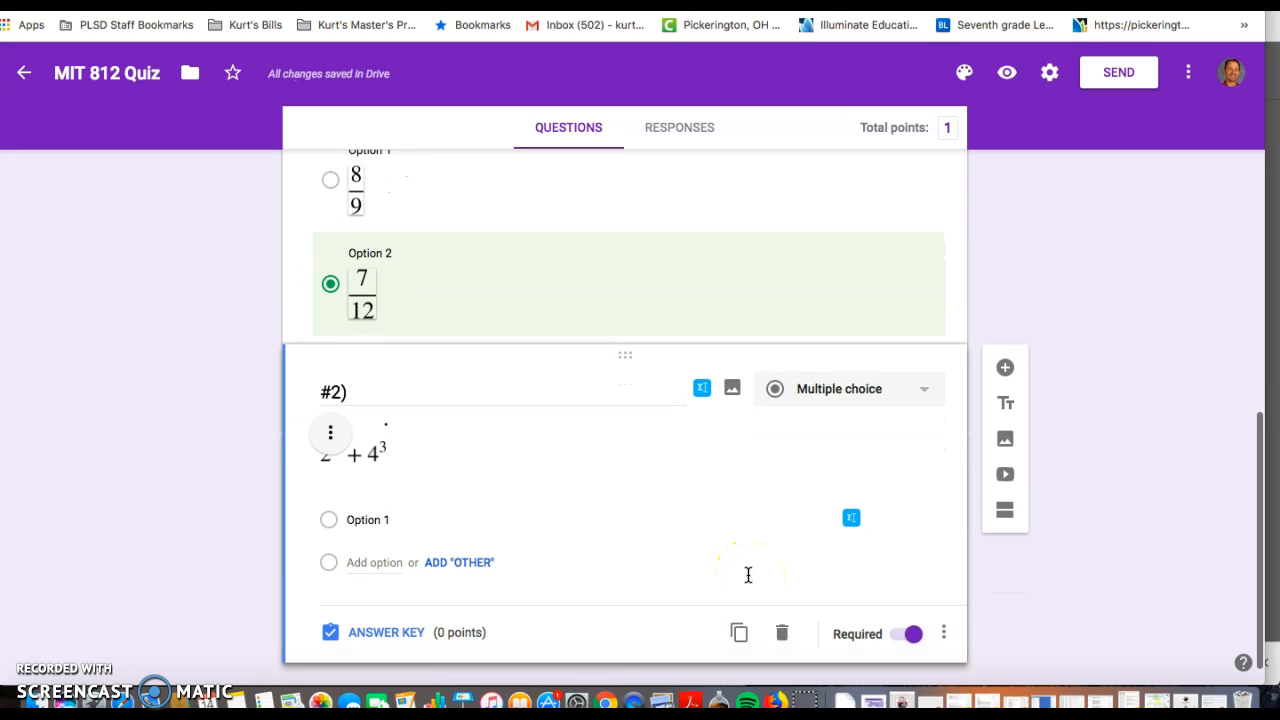
- Add another multiple-choice question titled "#3)" and make it required
left_click(481, 486)
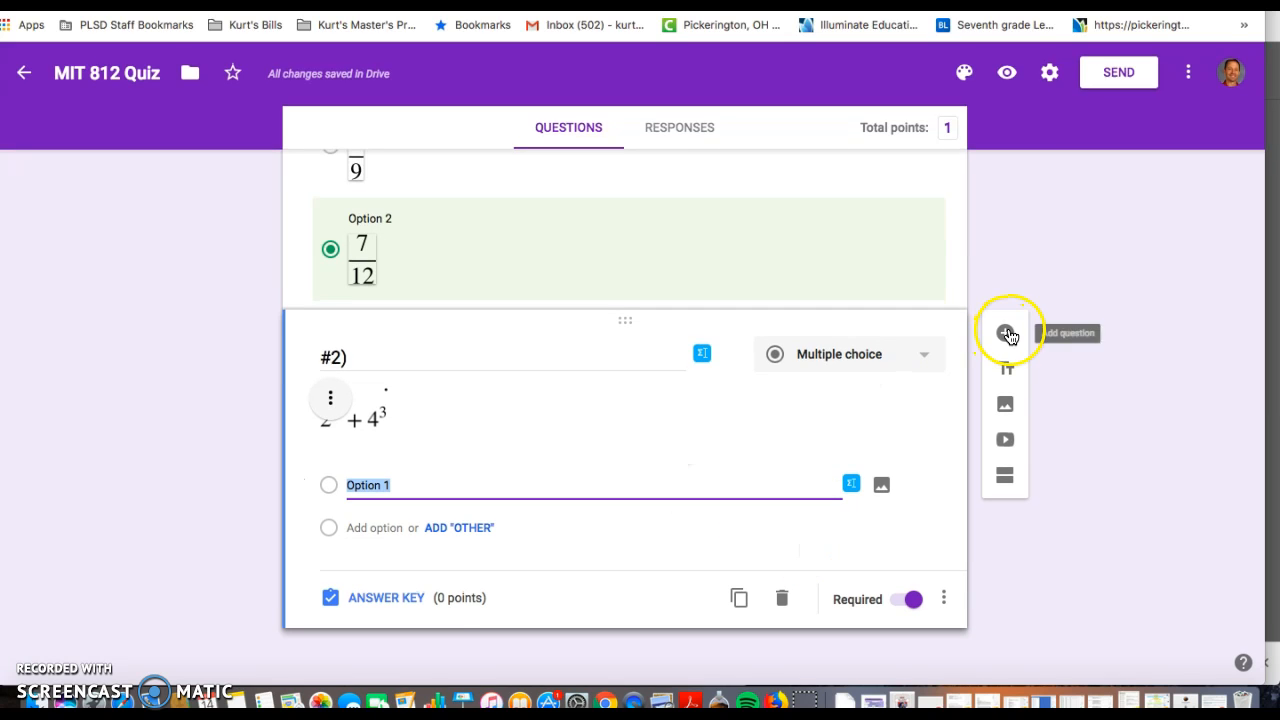
left_click(1006, 333)
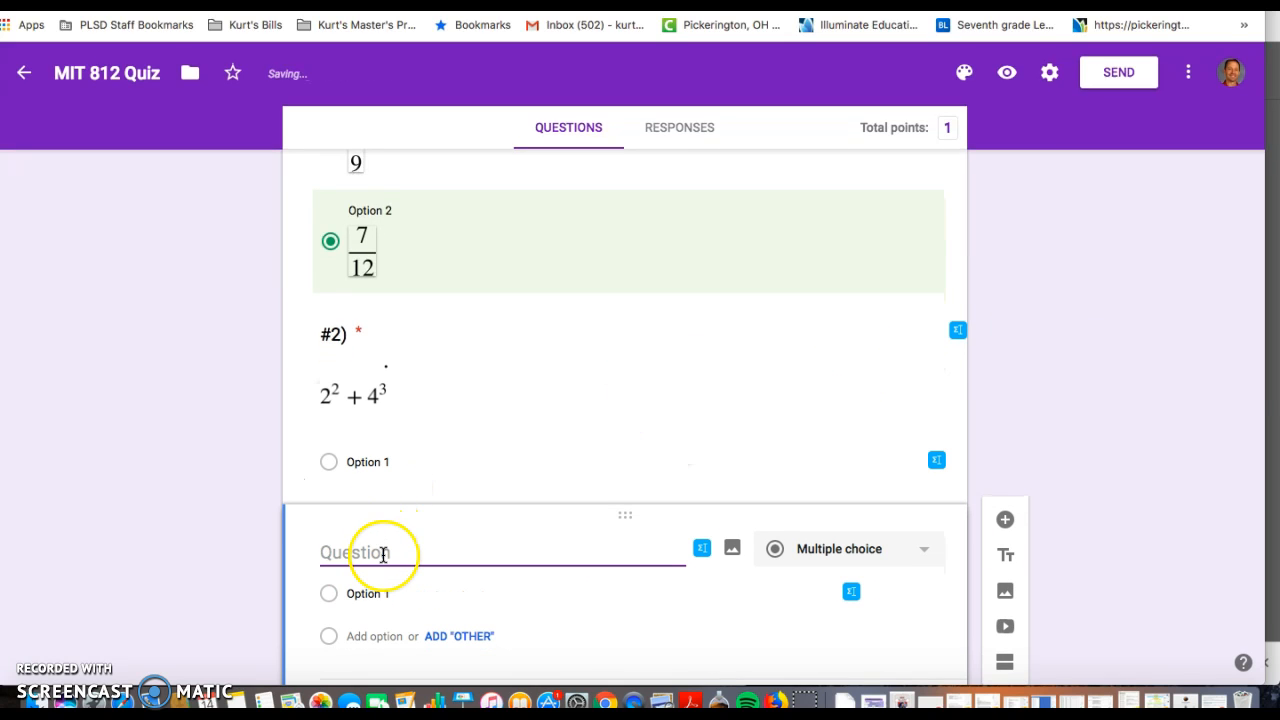
type("#3)")
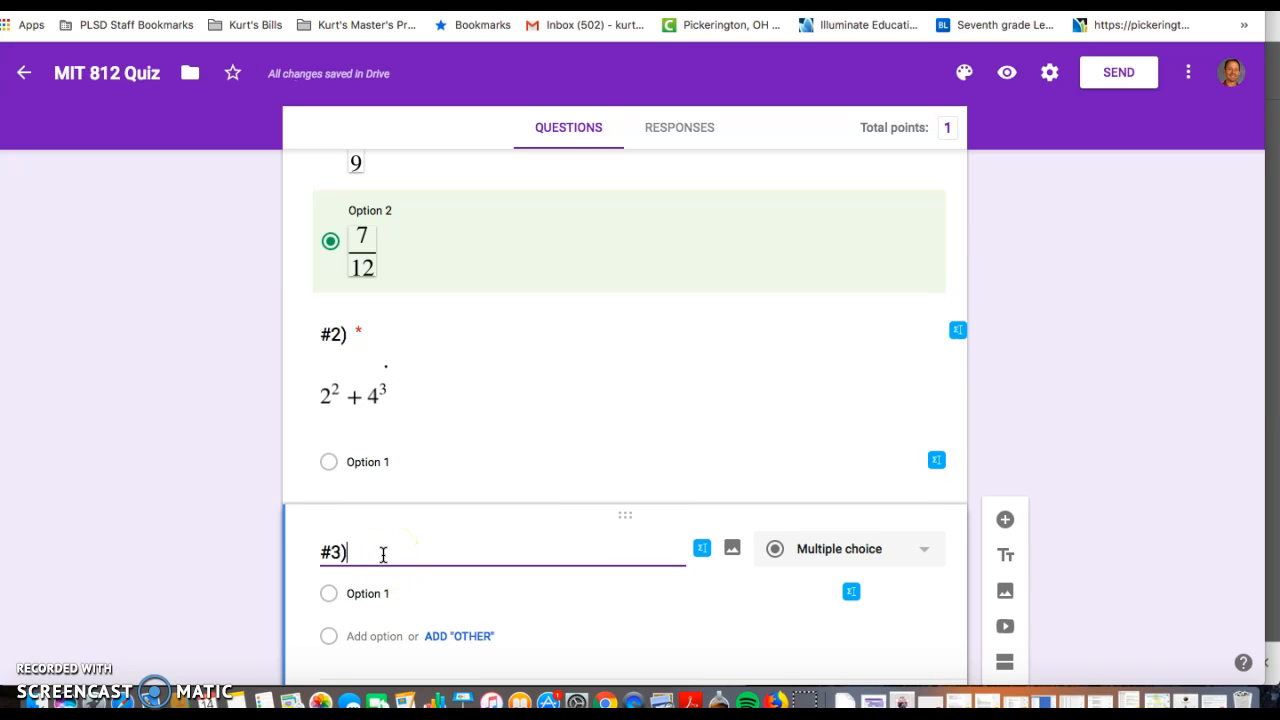
scroll(786, 564, "down", 2)
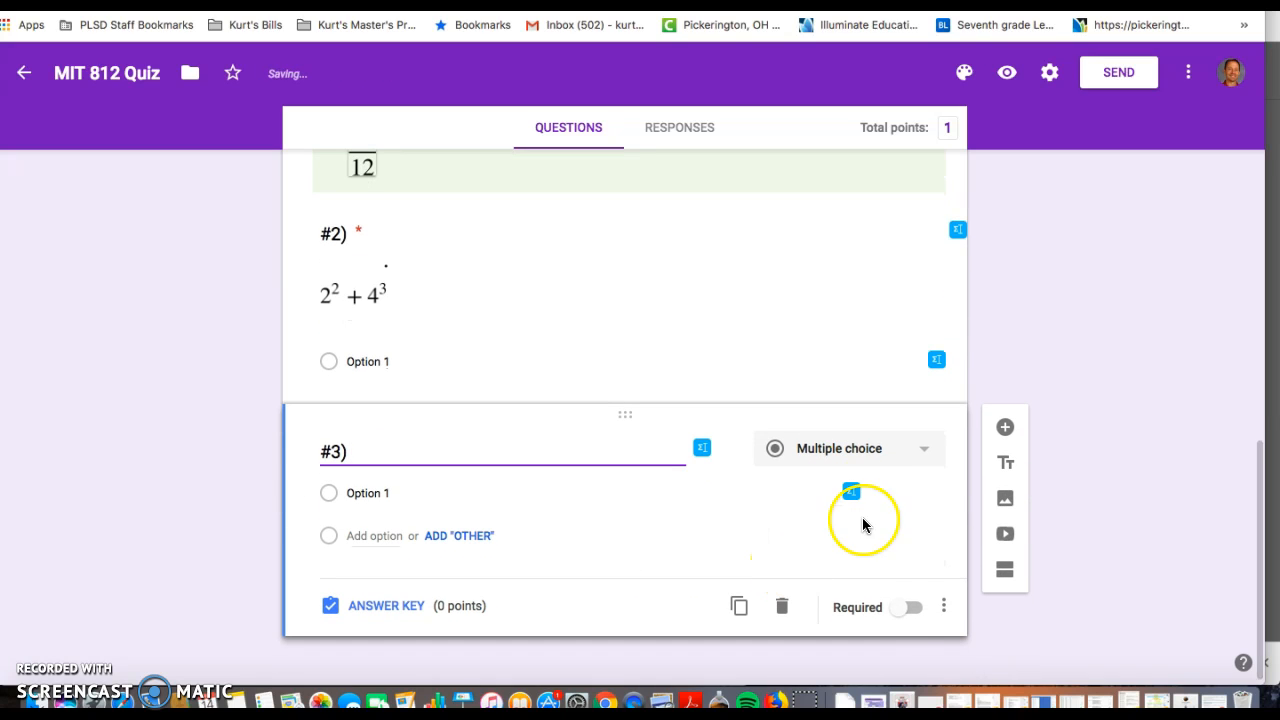
left_click(906, 608)
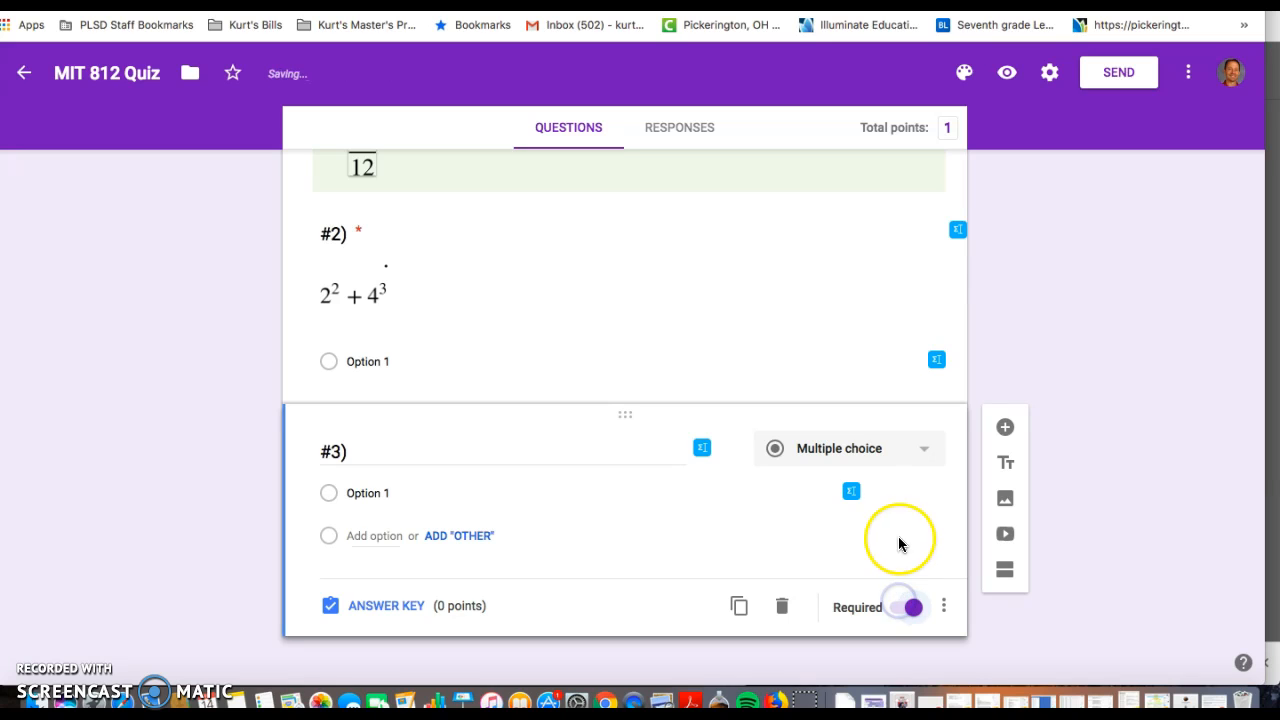
- Clear the math editor, dictate 4 5/6 + 2/3 using speech input, and insert the expression into question #3
left_click(698, 450)
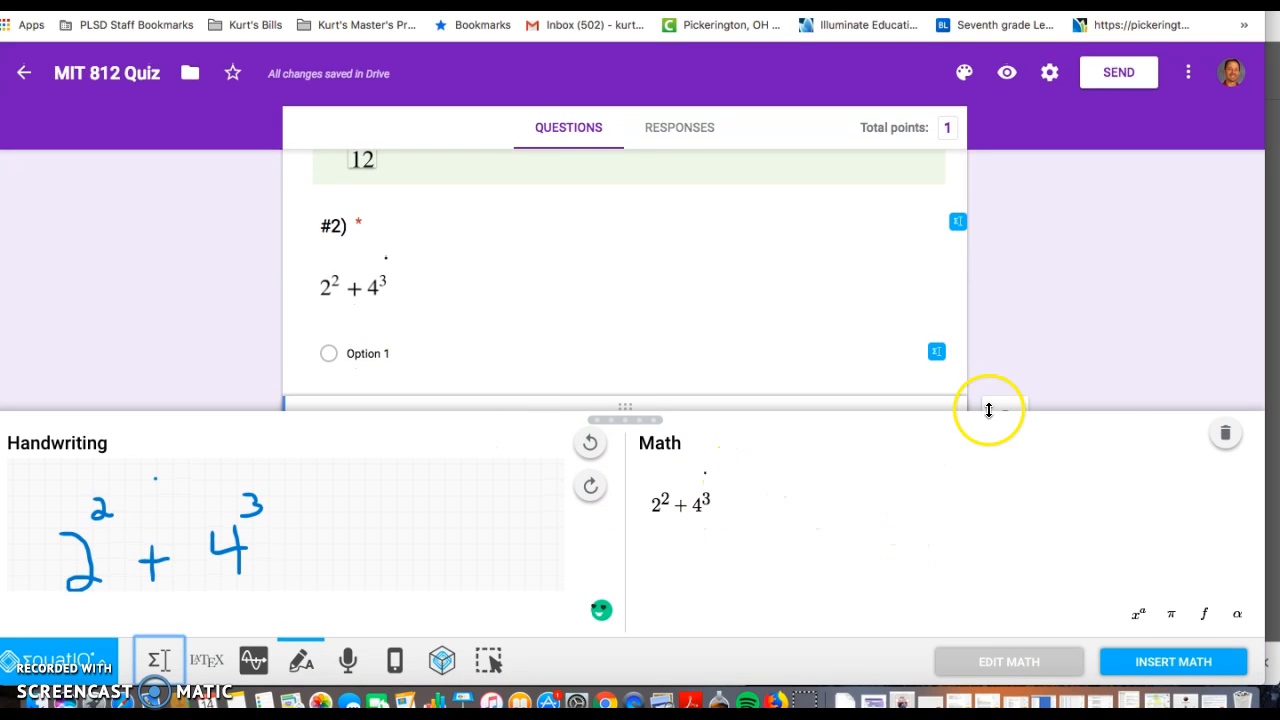
left_click(1225, 433)
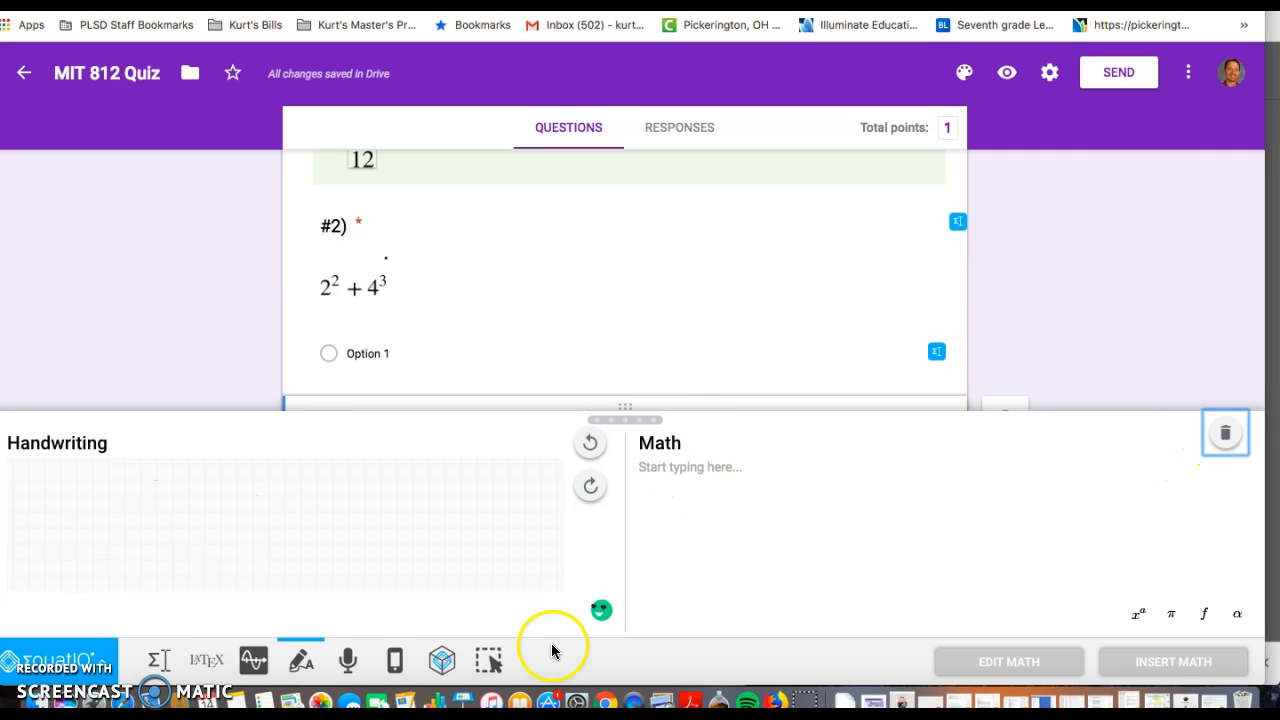
left_click(347, 659)
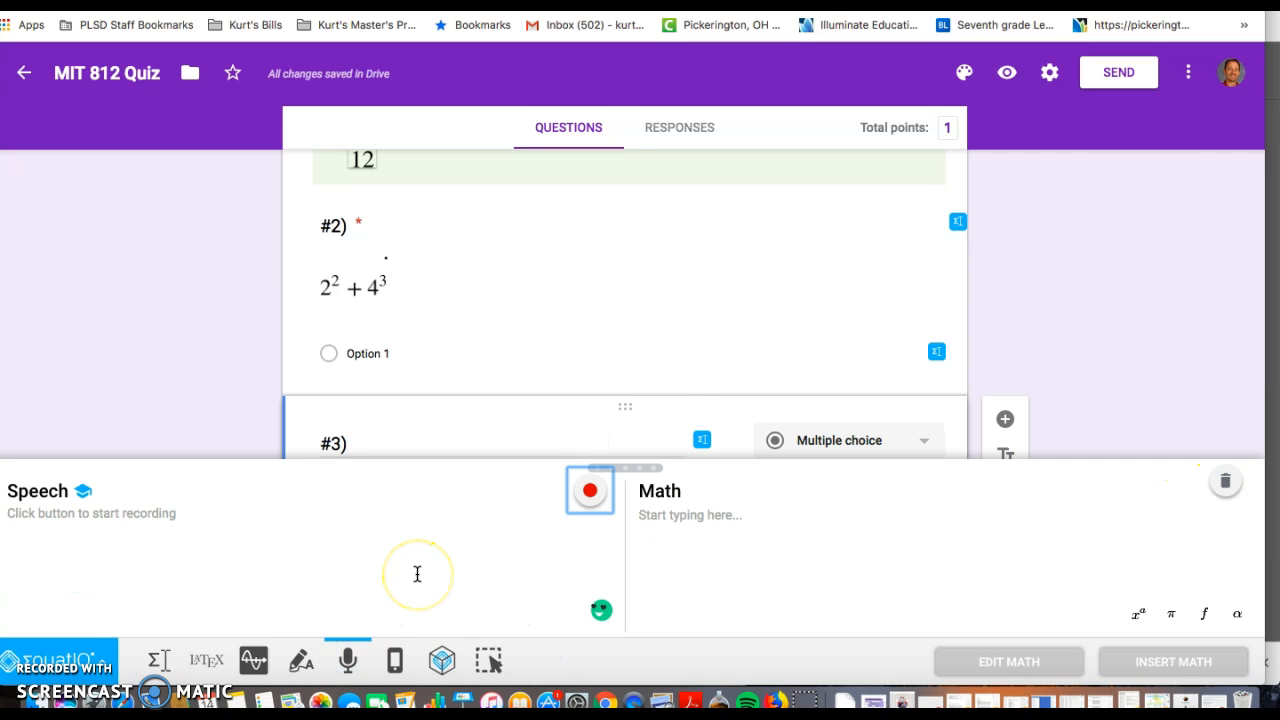
left_click(591, 502)
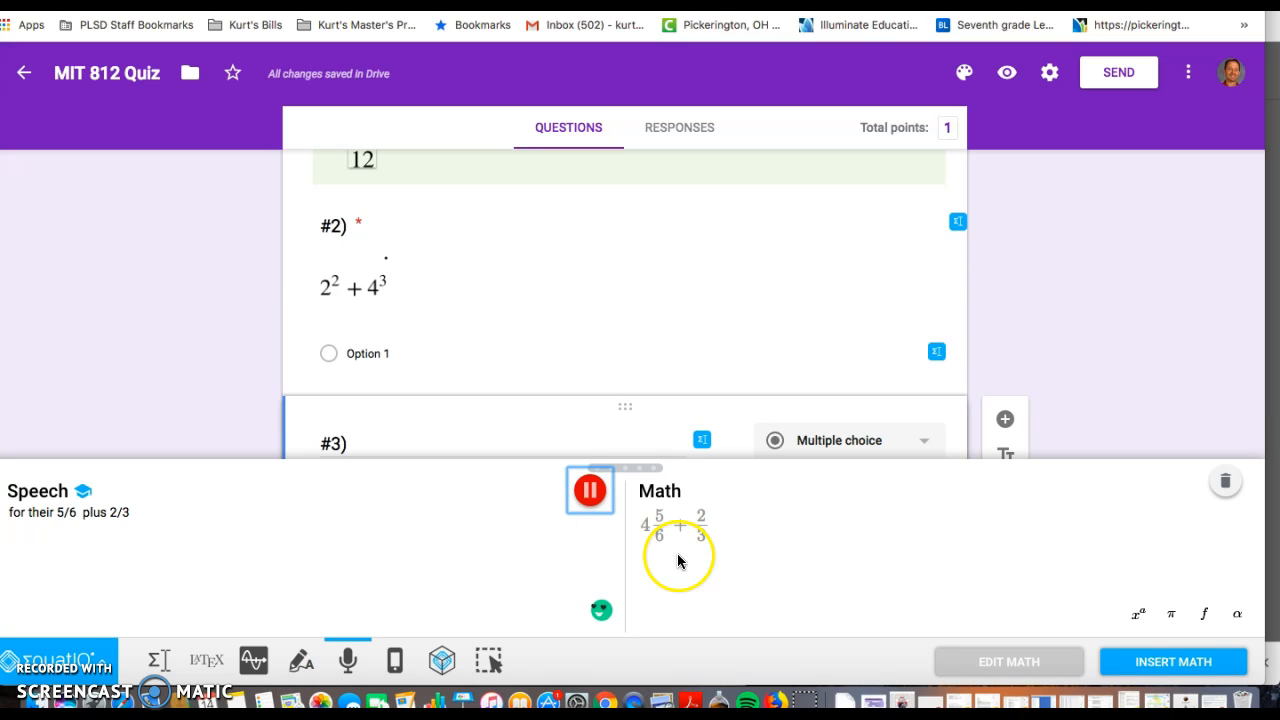
left_click(1149, 666)
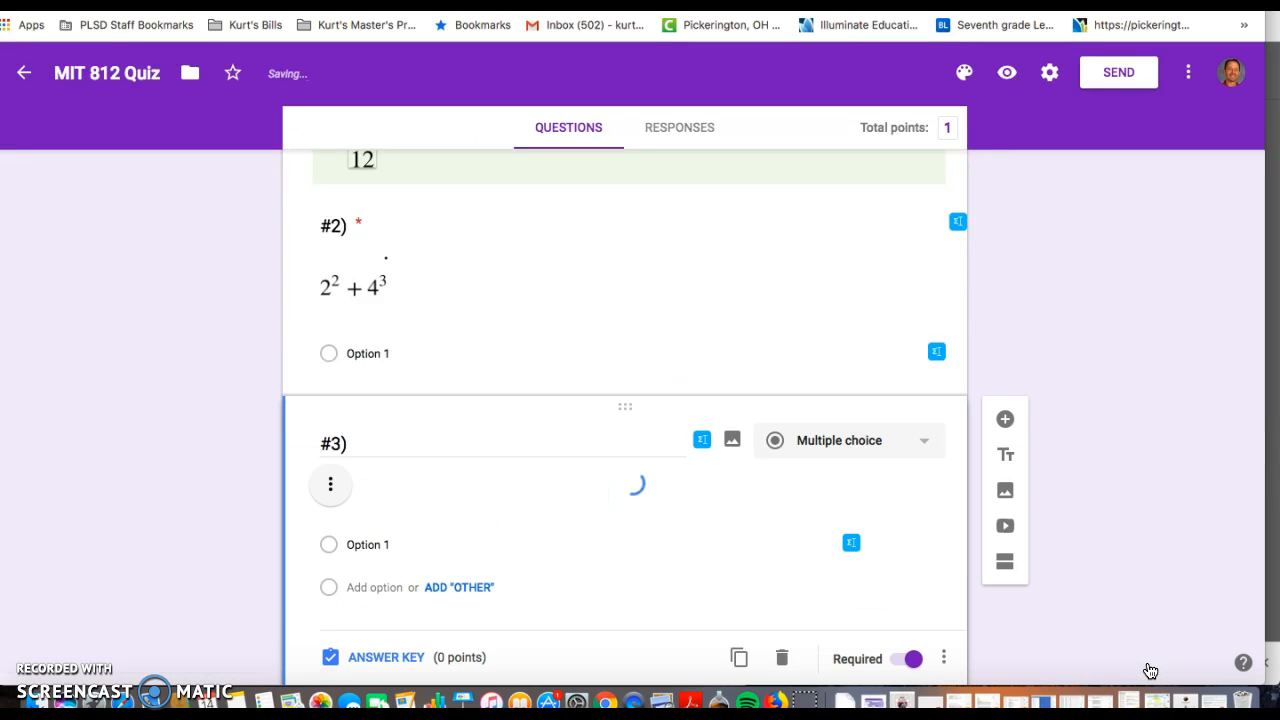
scroll(897, 568, "down", 2)
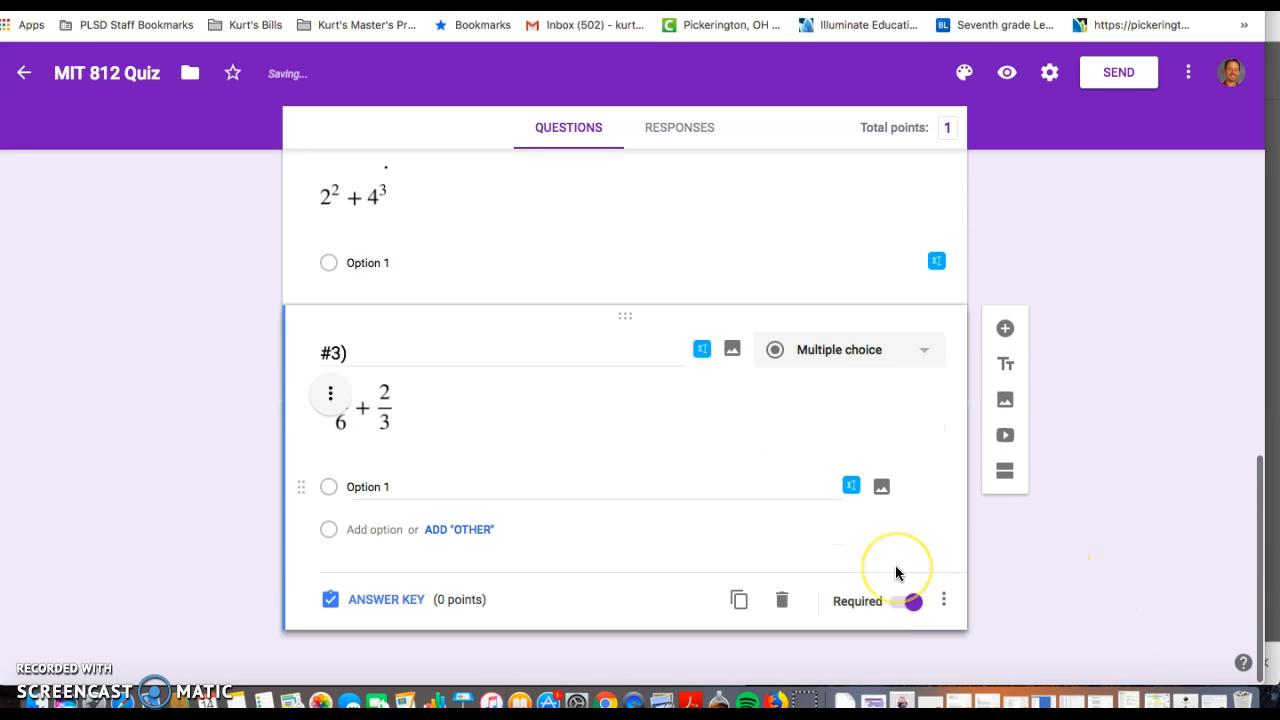
- In the form's presentation settings, enable the progress bar
scroll(919, 485, "up", 2)
scroll(919, 485, "up", 15)
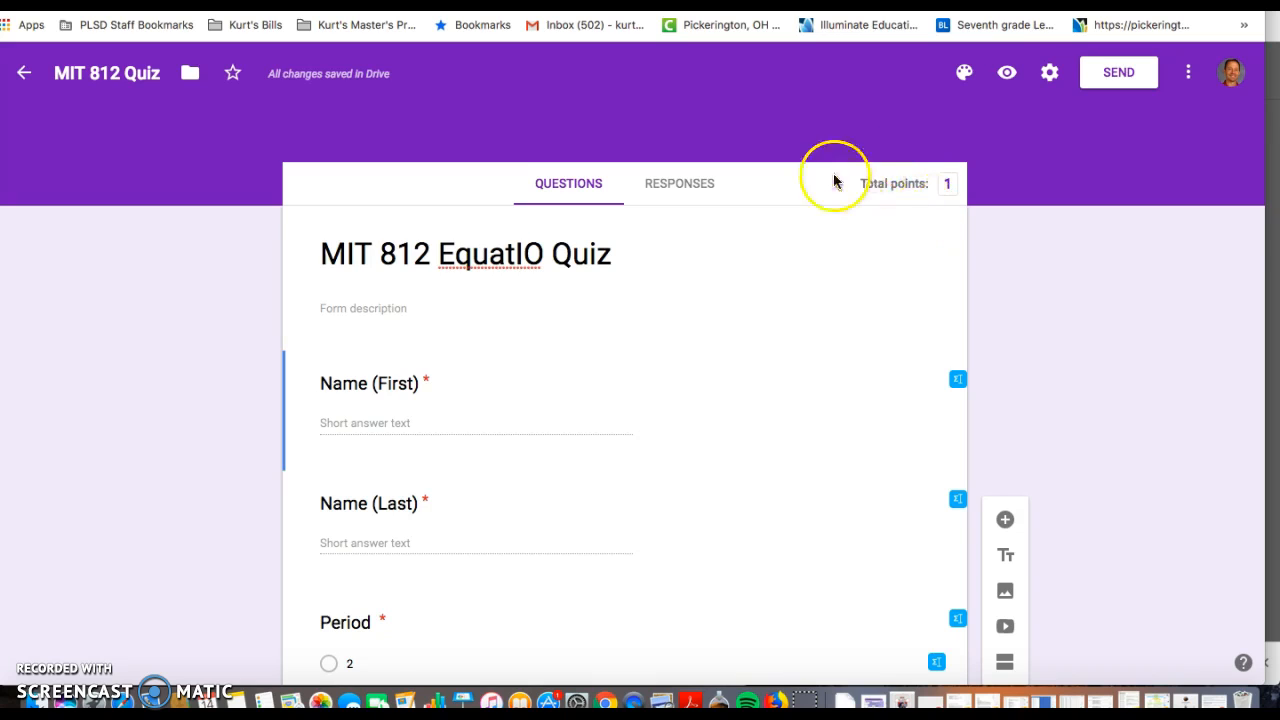
left_click(1050, 76)
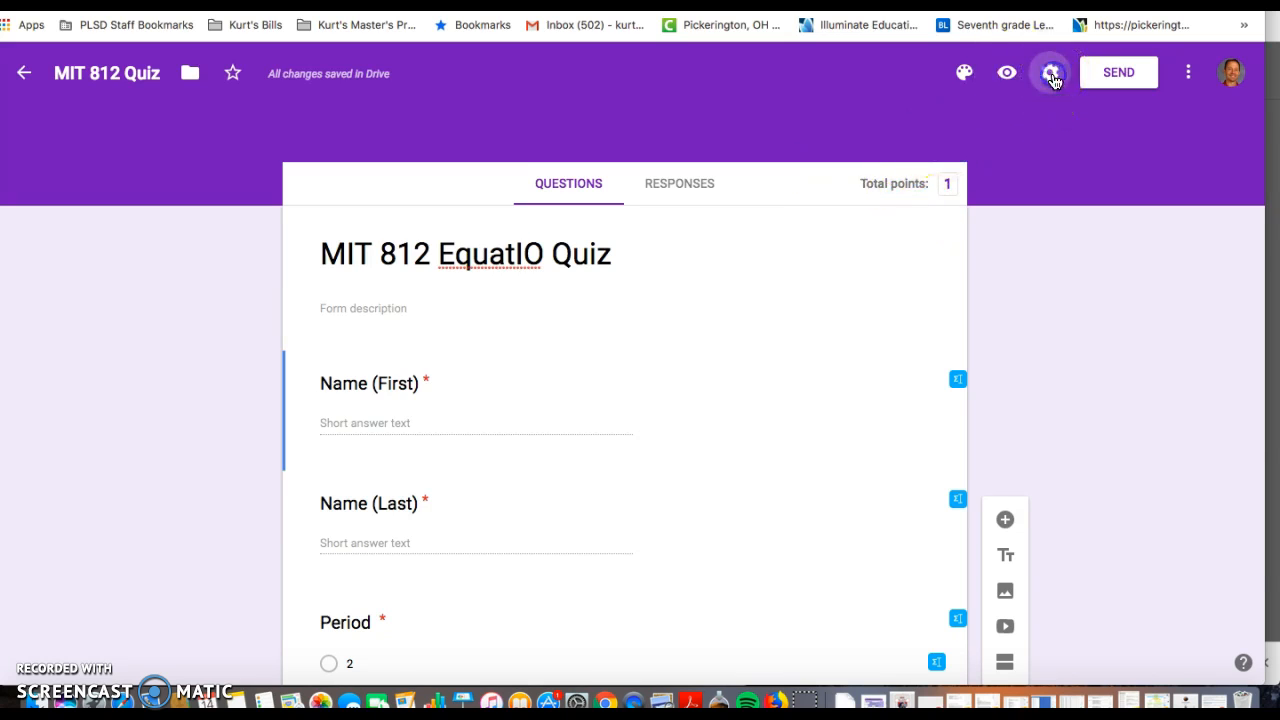
left_click(539, 172)
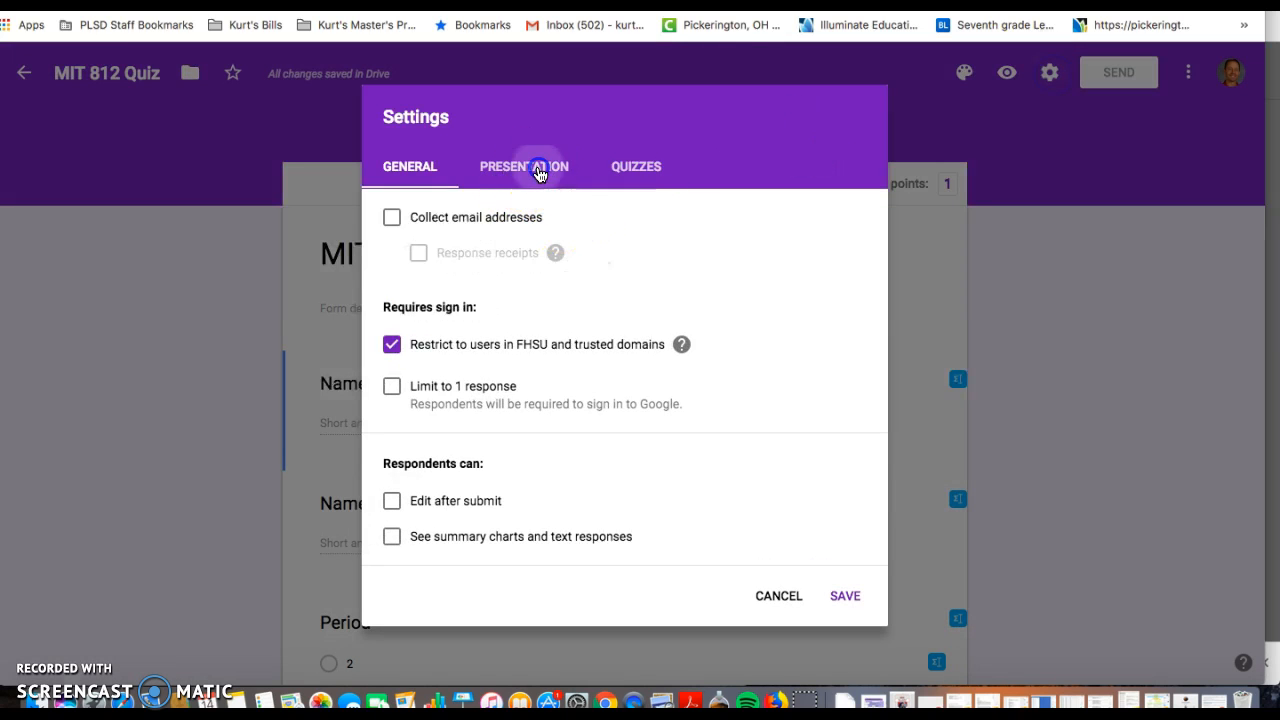
left_click(392, 219)
- In the quiz settings, hide correct answers from respondents, release grades later after manual review, and save the settings
left_click(620, 165)
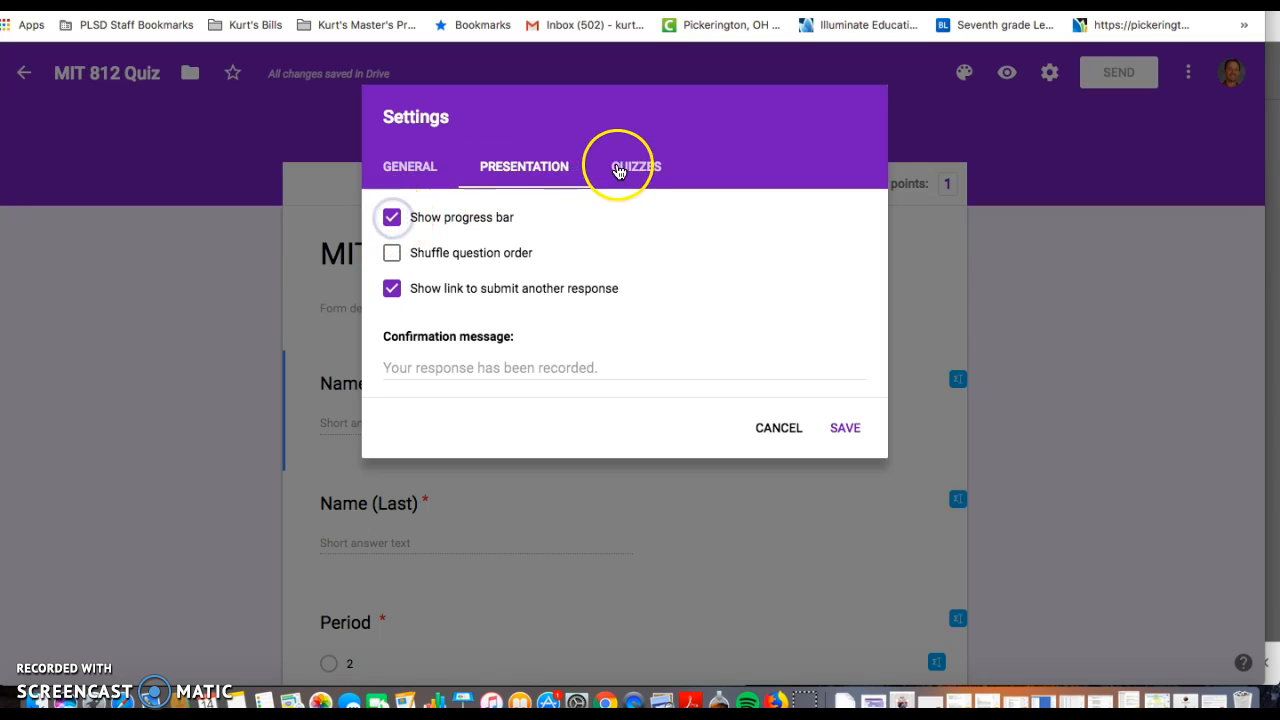
scroll(420, 400, "down", 1)
left_click(391, 488)
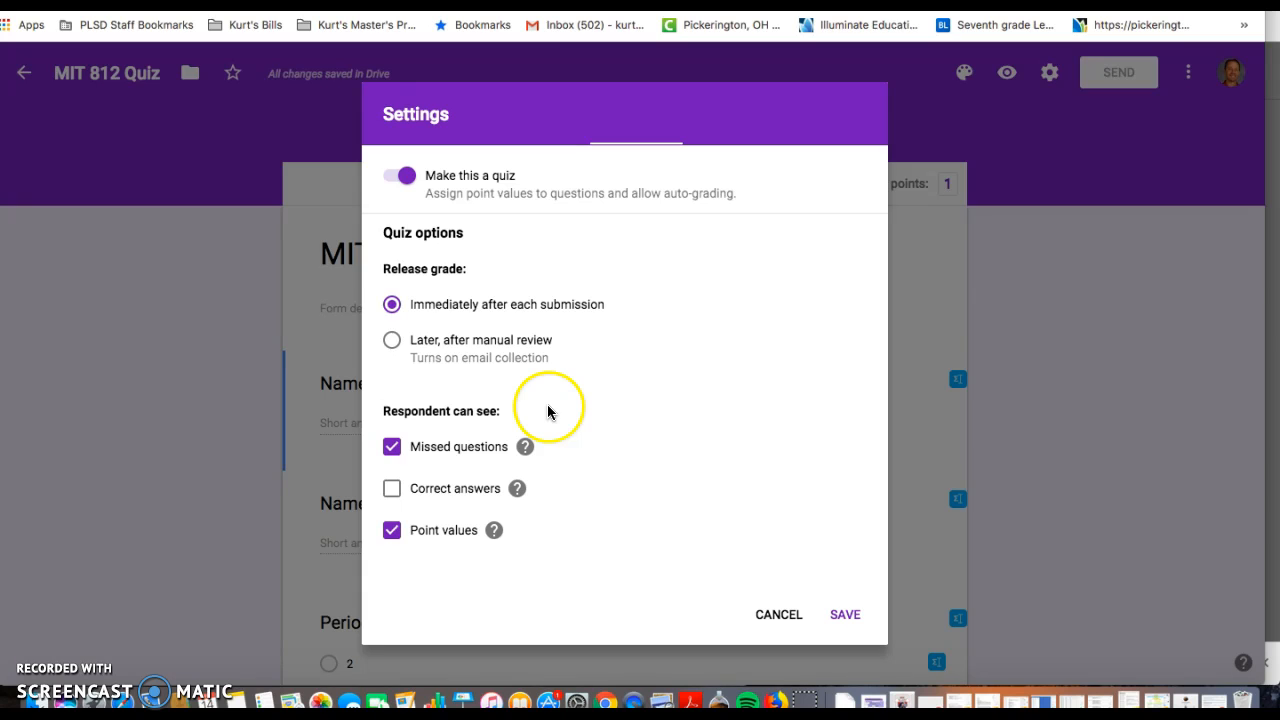
left_click(391, 340)
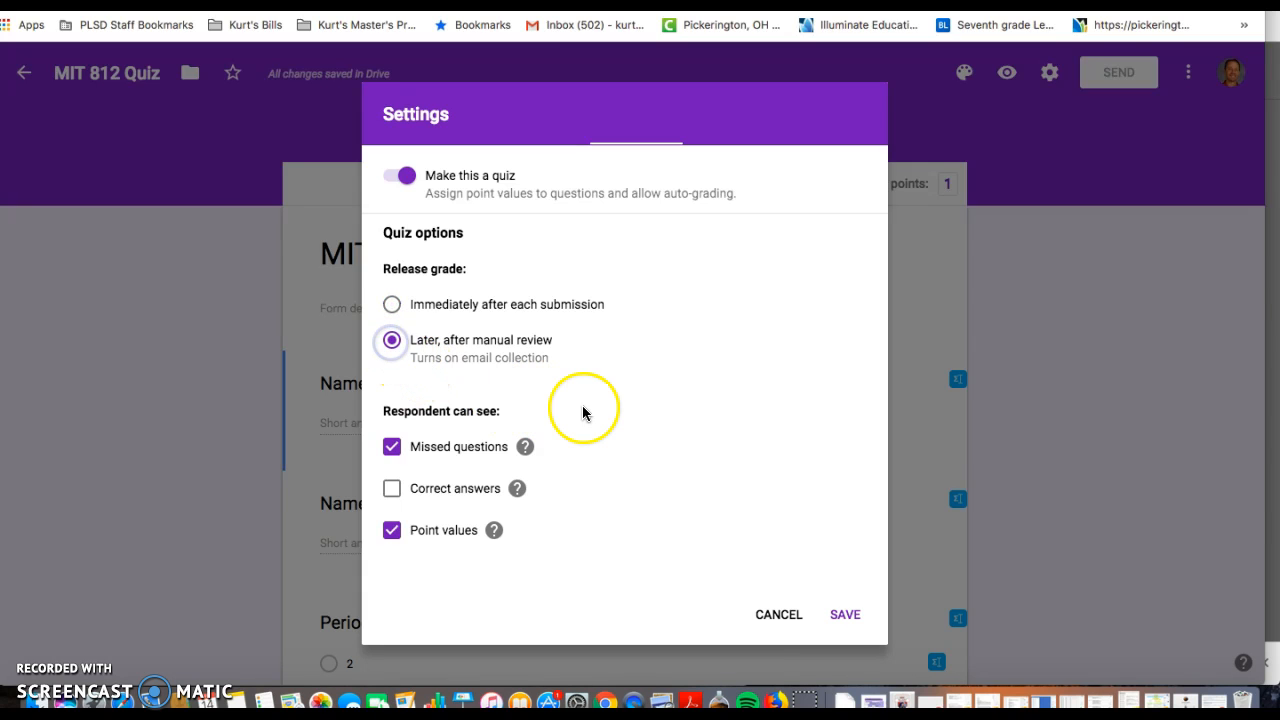
left_click(843, 620)
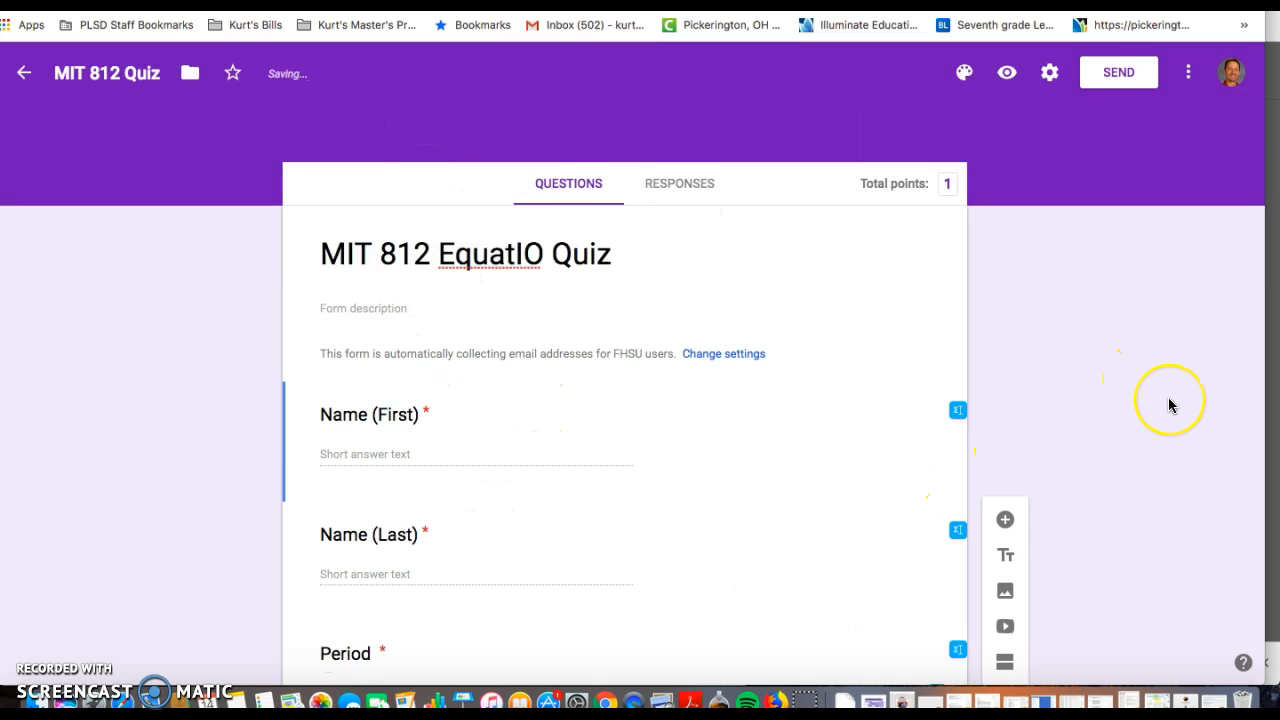
- Preview the quiz as a respondent and examine how the equations and answer options are displayed in the questions
scroll(1168, 403, "down", 10)
scroll(1168, 403, "up", 10)
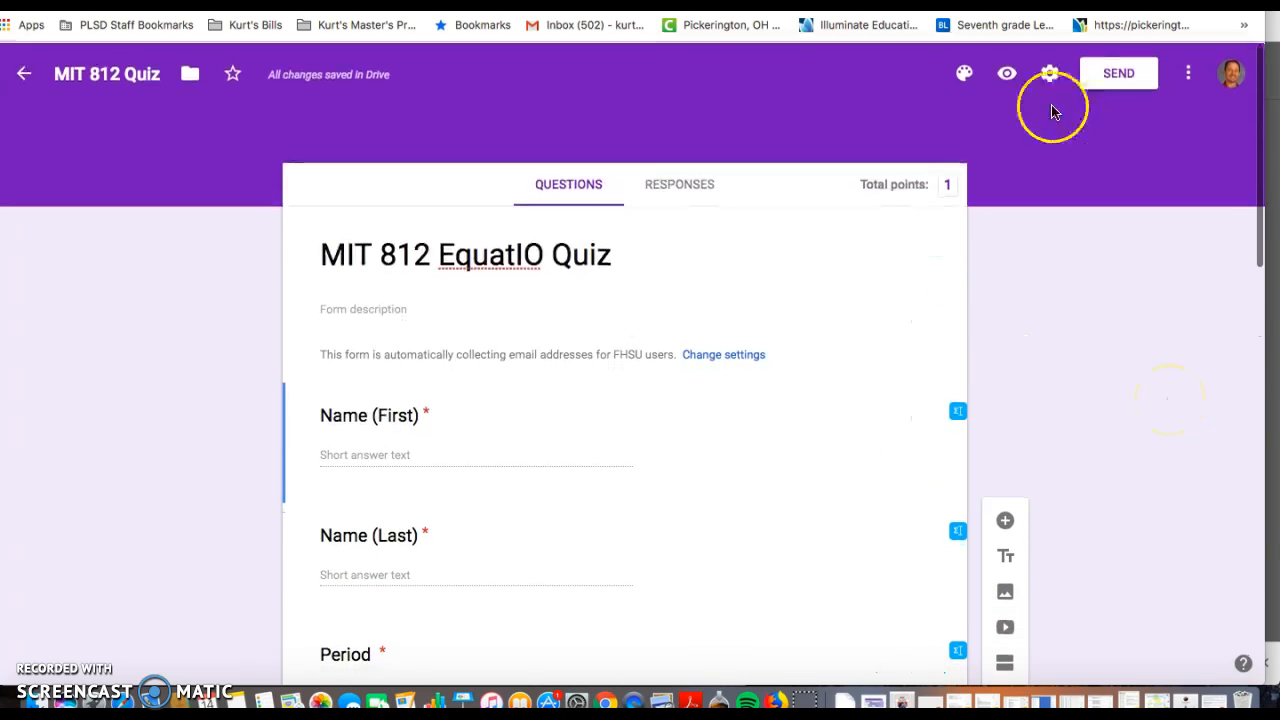
left_click(1007, 76)
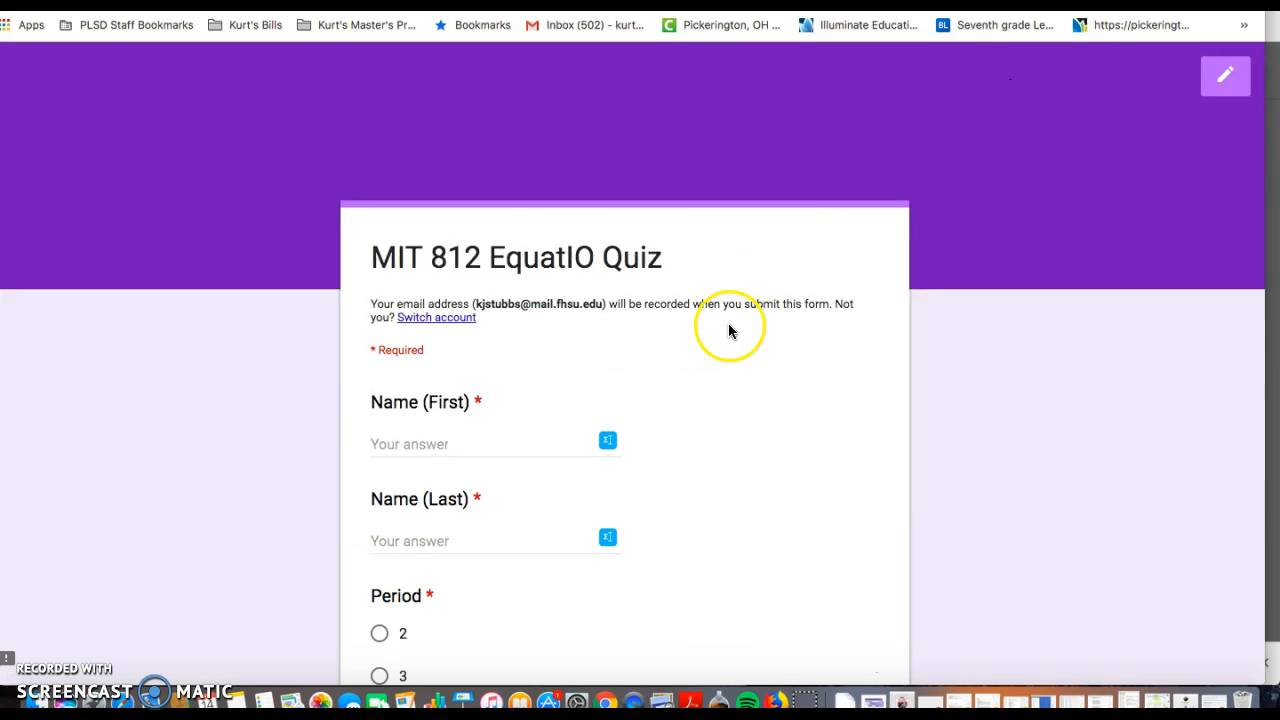
scroll(728, 423, "down", 7)
scroll(728, 423, "down", 2)
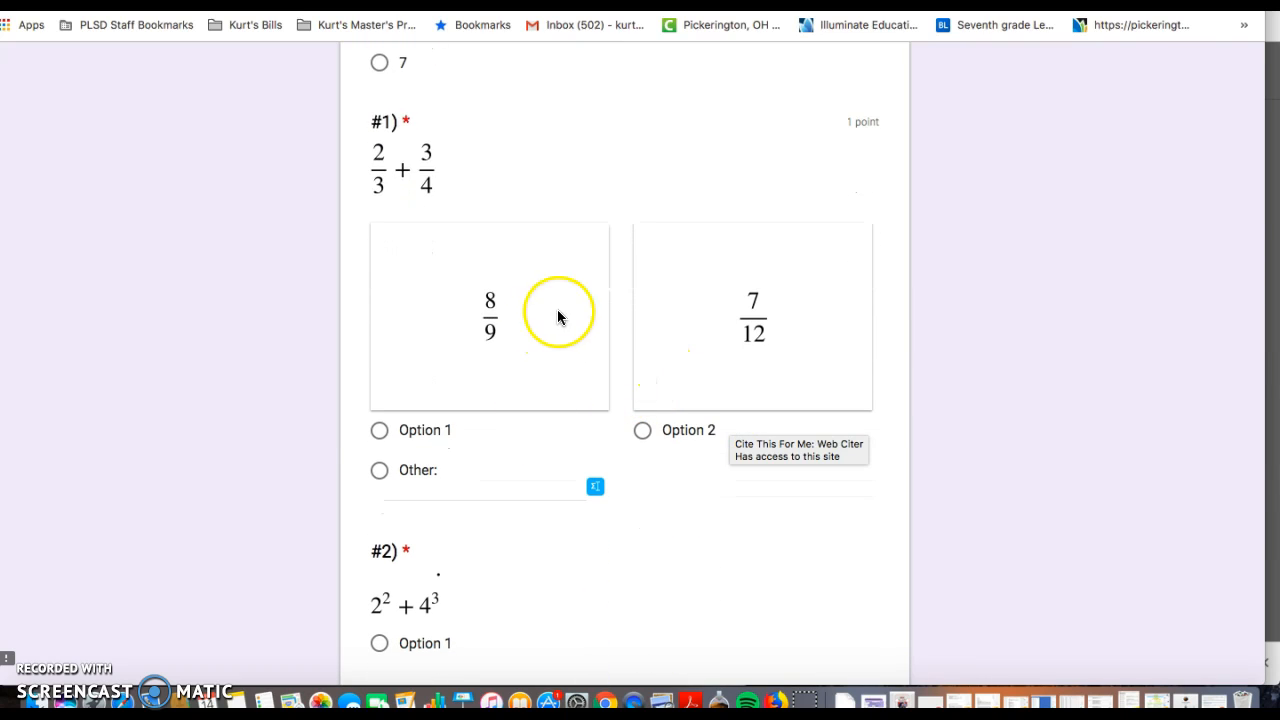
scroll(525, 420, "down", 6)
scroll(525, 420, "up", 8)
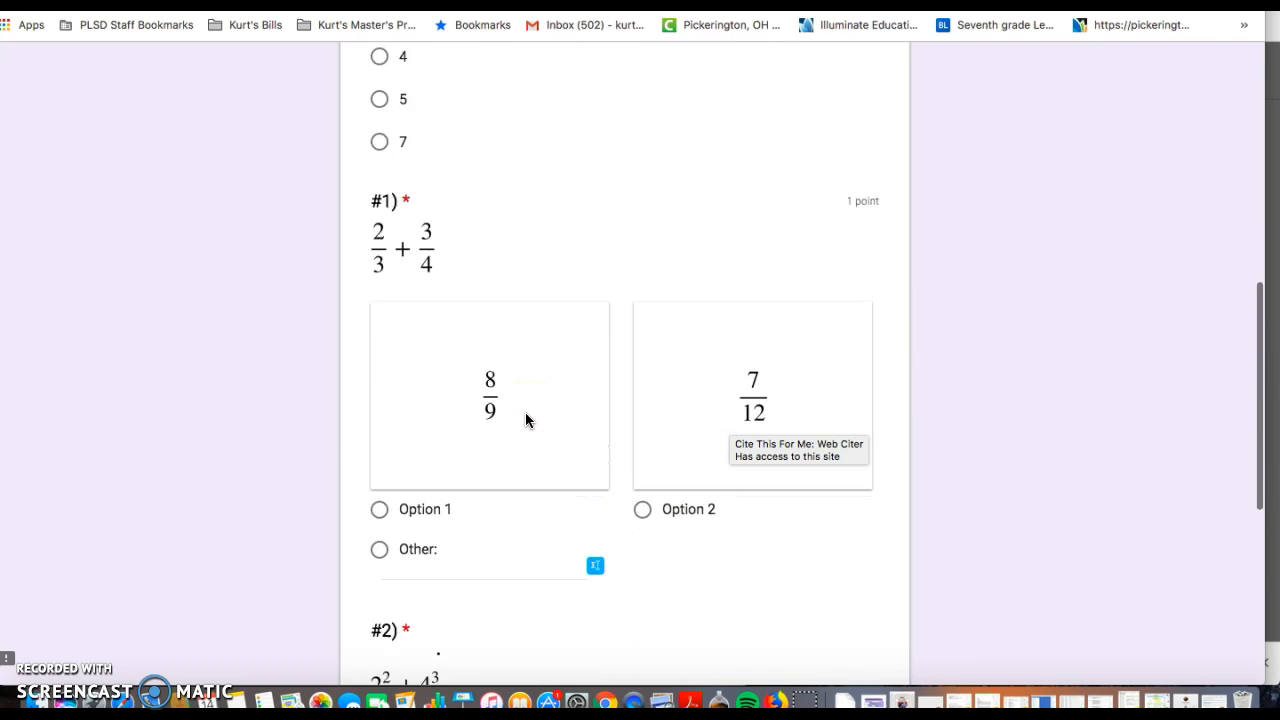
scroll(515, 364, "up", 2)
scroll(559, 515, "down", 2)
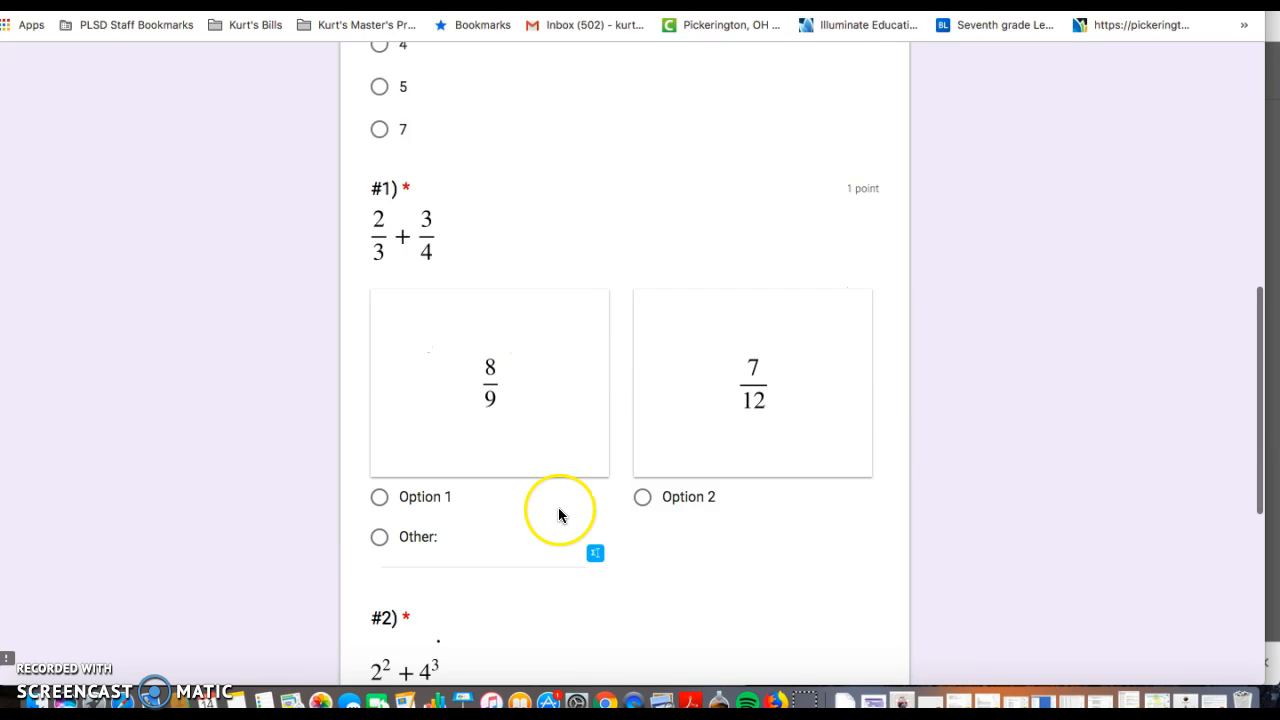
scroll(559, 515, "down", 1)
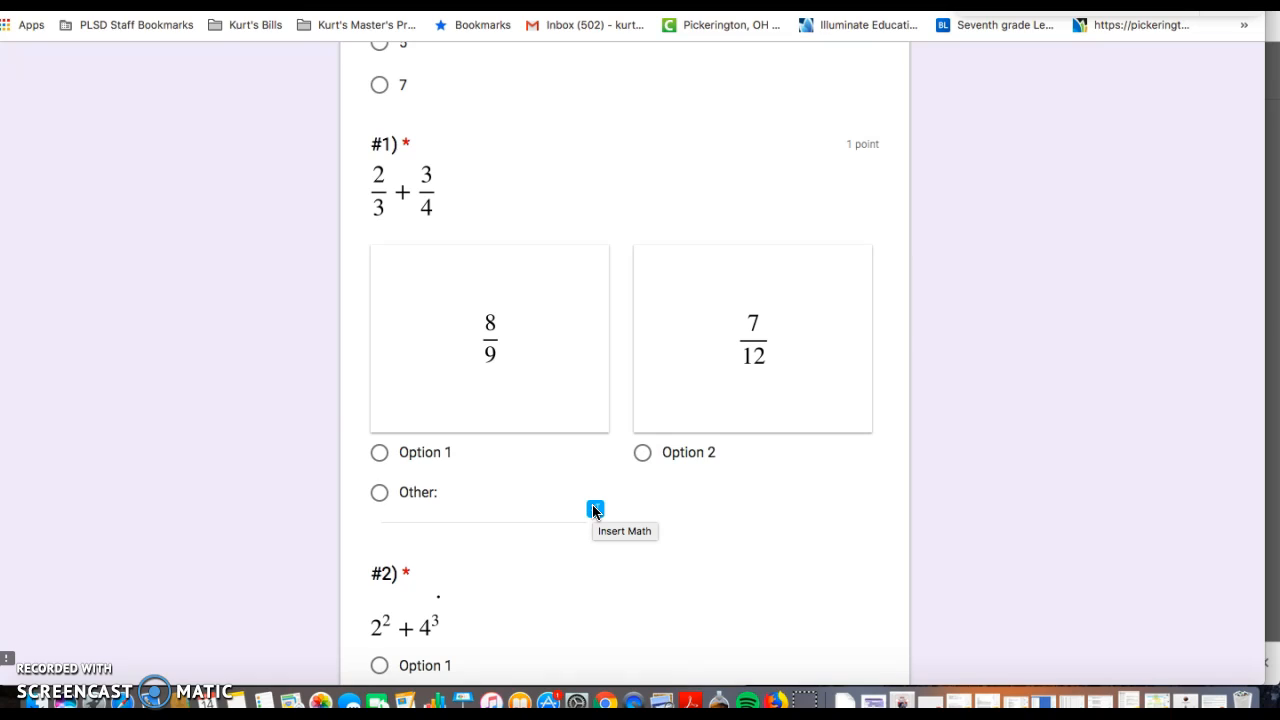
- Open the EquatIO math editor for the "Other" answer of question #1 in the preview
left_click(594, 511)
left_click(545, 514)
left_click(604, 512)
left_click(596, 510)
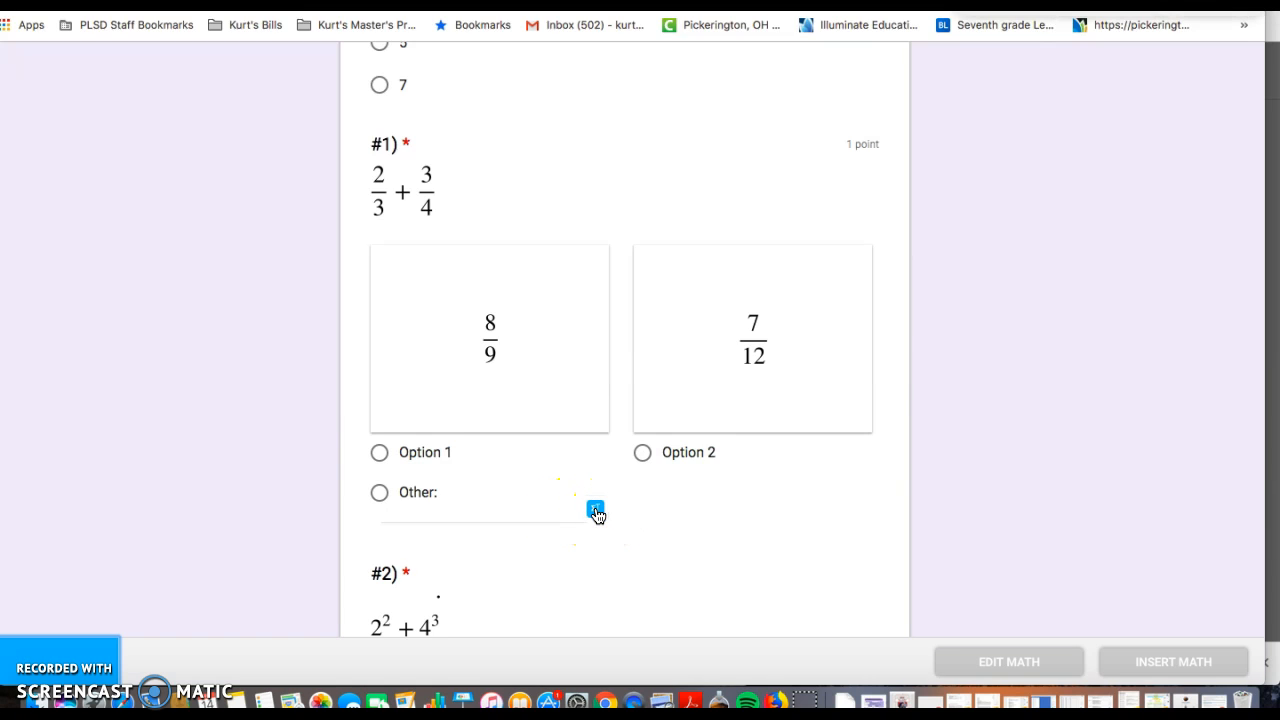